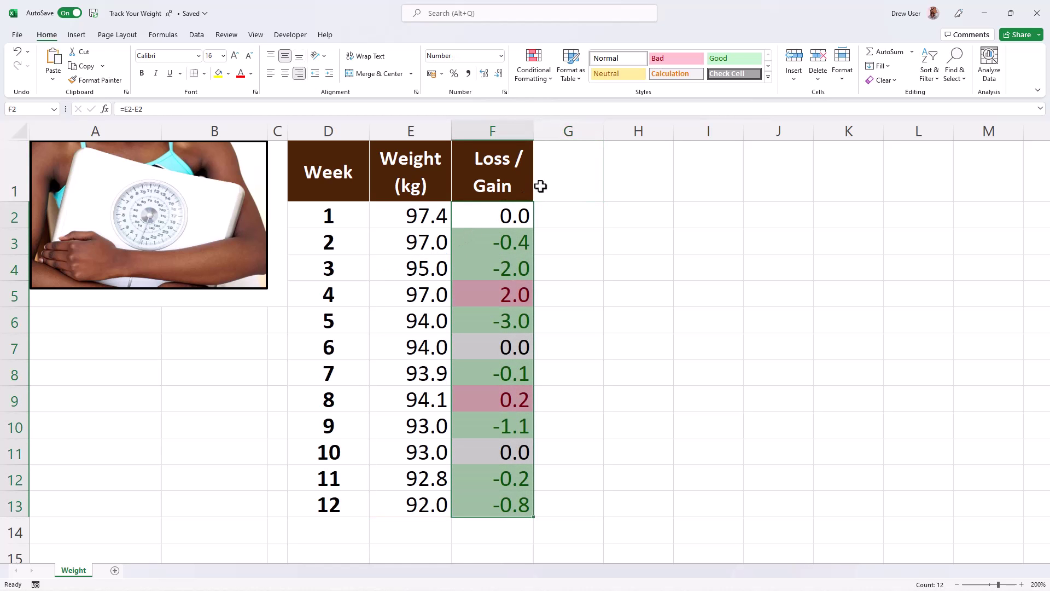
# Deselect the Loss / Gain values and move the preview tracker's line chart beside the table.
pyautogui.click(564, 172)
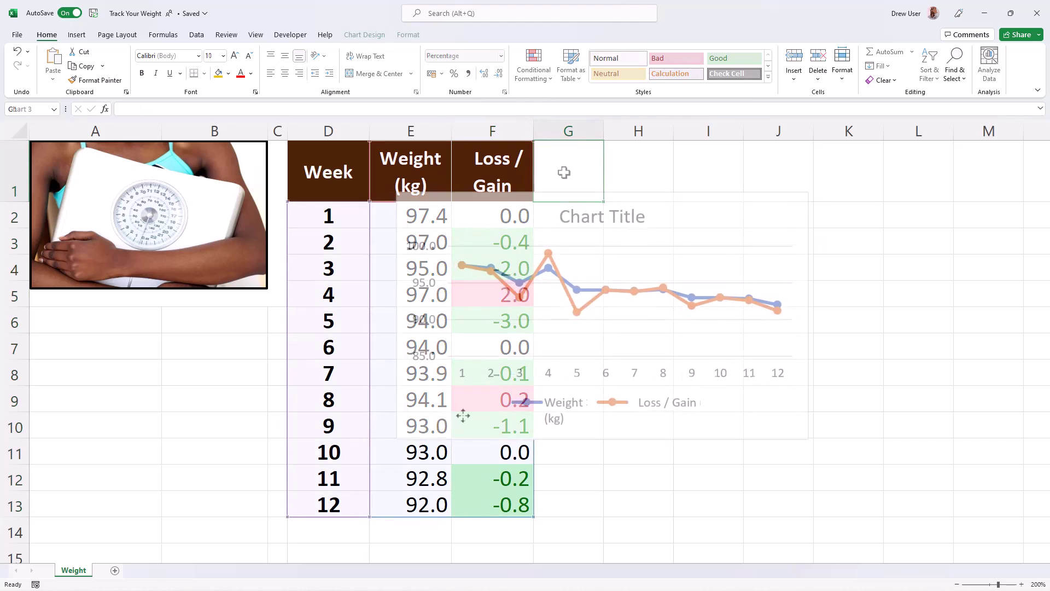
pyautogui.moveTo(463, 415); pyautogui.dragTo(595, 370)
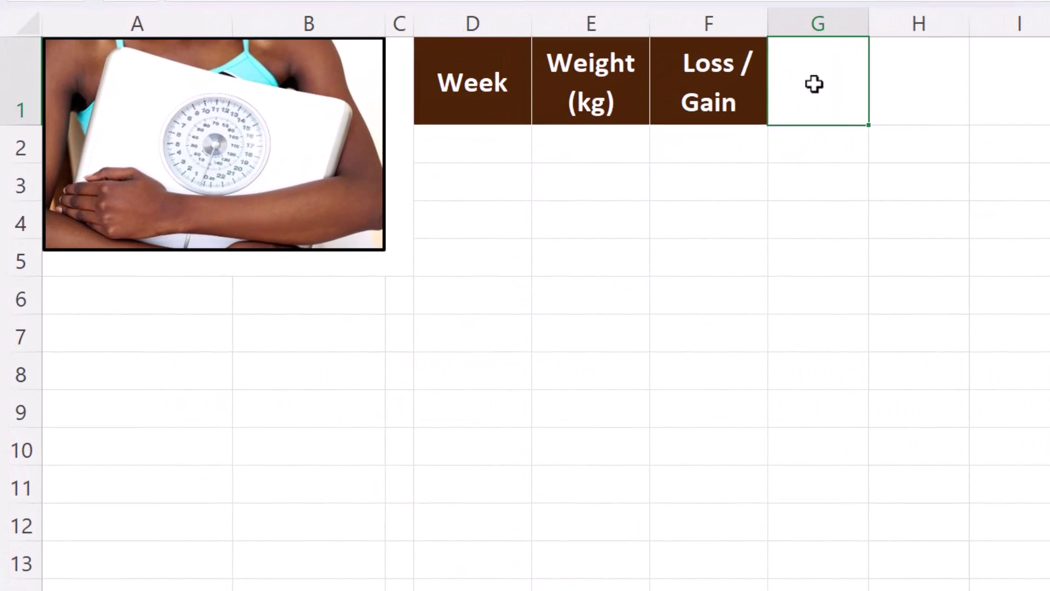
# Enter 1 in D2 and fill it down to D13 as a series numbering weeks 1–12.
pyautogui.click(486, 146)
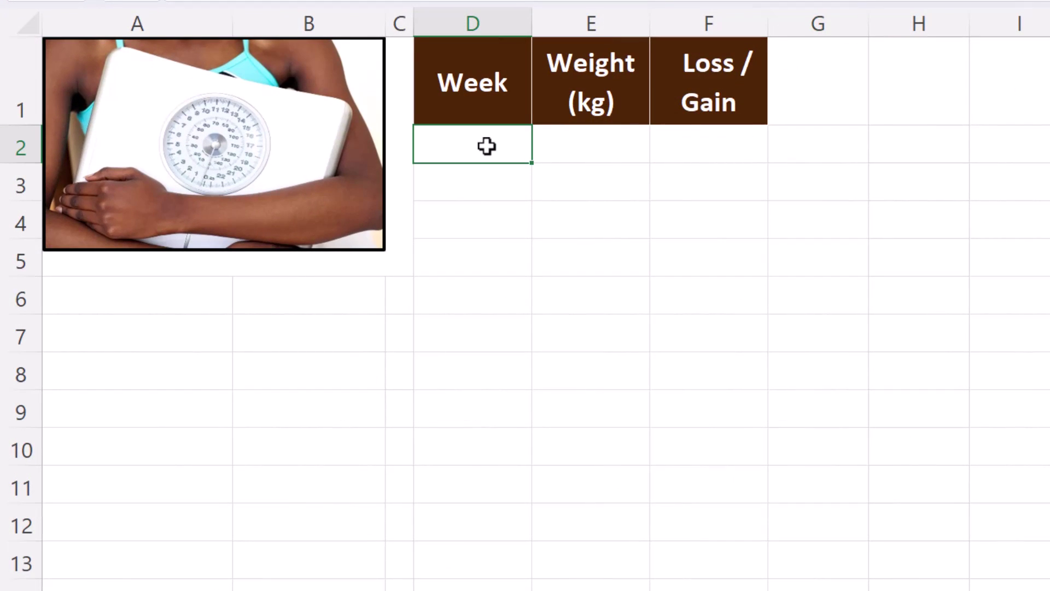
pyautogui.write('1')
pyautogui.press('Return')
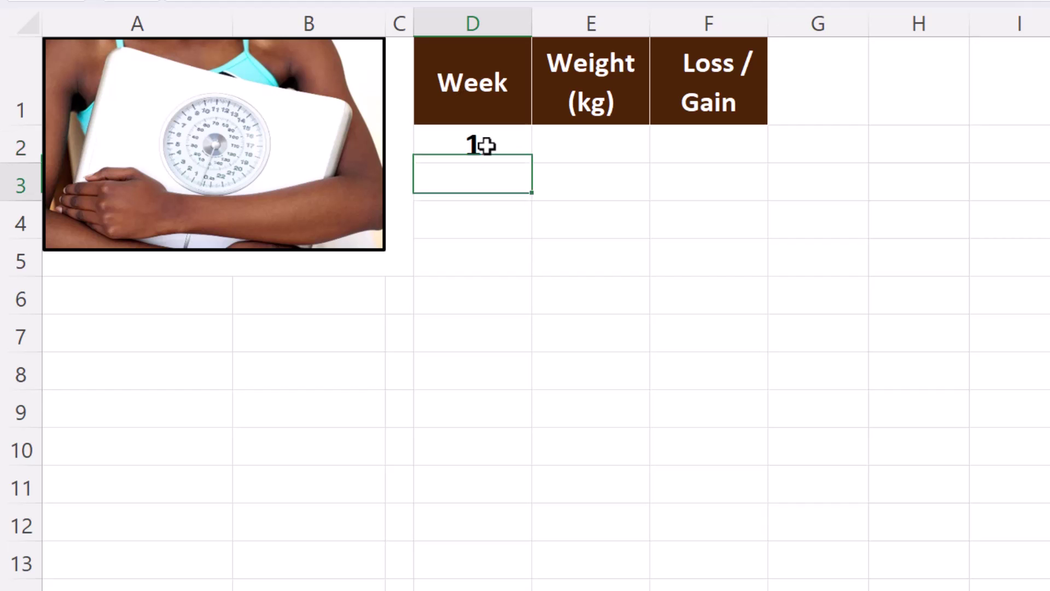
pyautogui.click(486, 145)
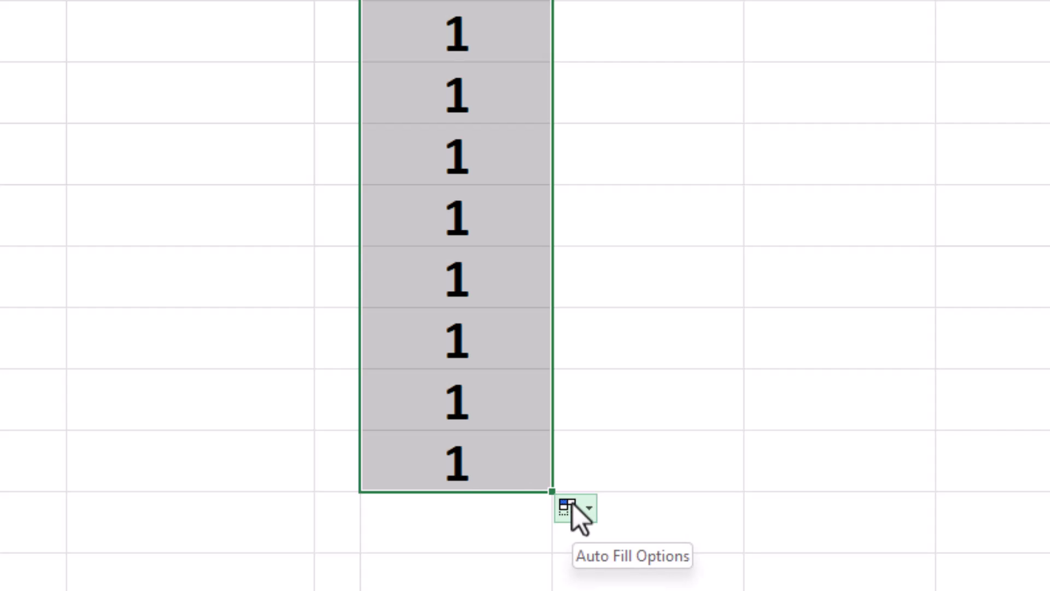
pyautogui.click(573, 503)
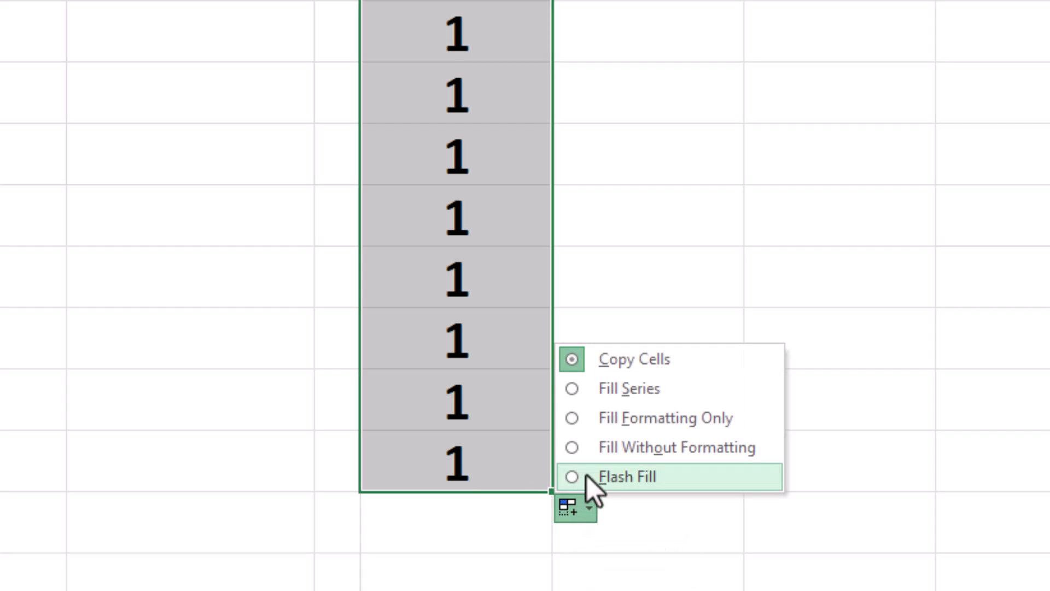
pyautogui.click(674, 387)
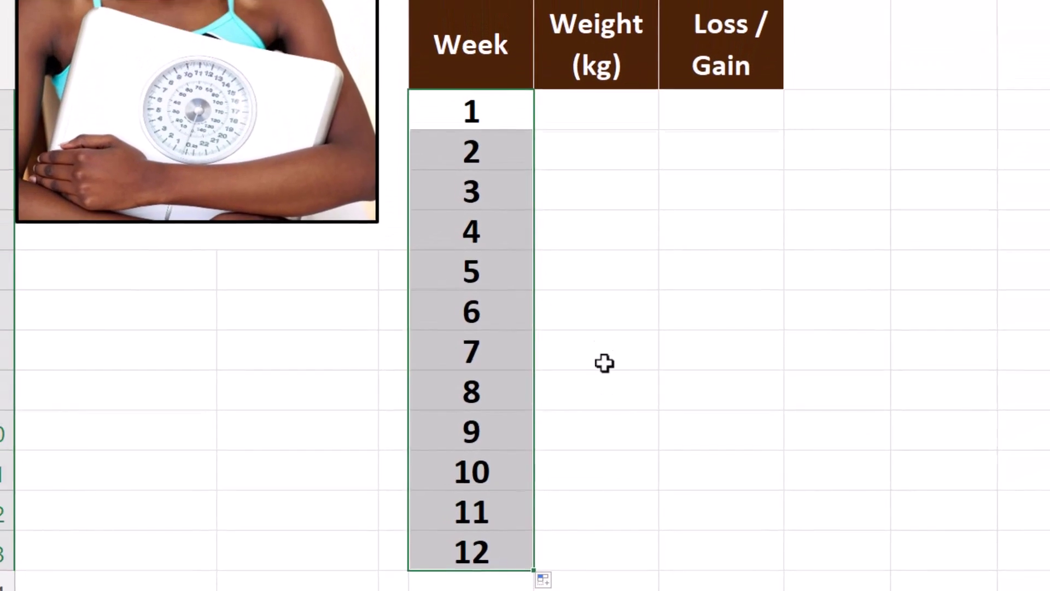
# Enter 97.4 as week 1's weight and =E2-E2 as its Loss / Gain, giving 0.0.
pyautogui.click(616, 117)
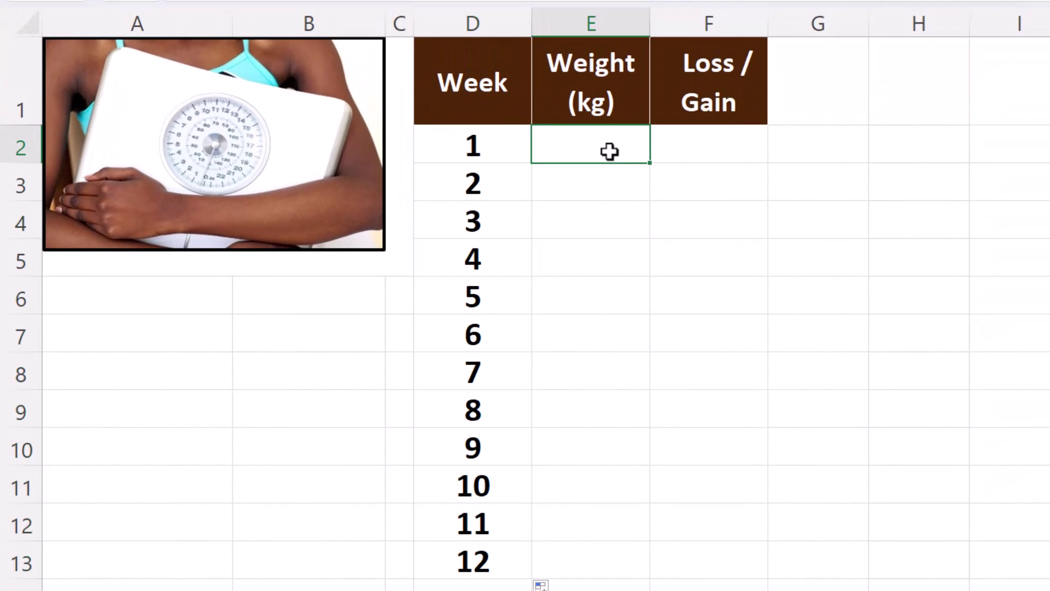
pyautogui.write('97.4')
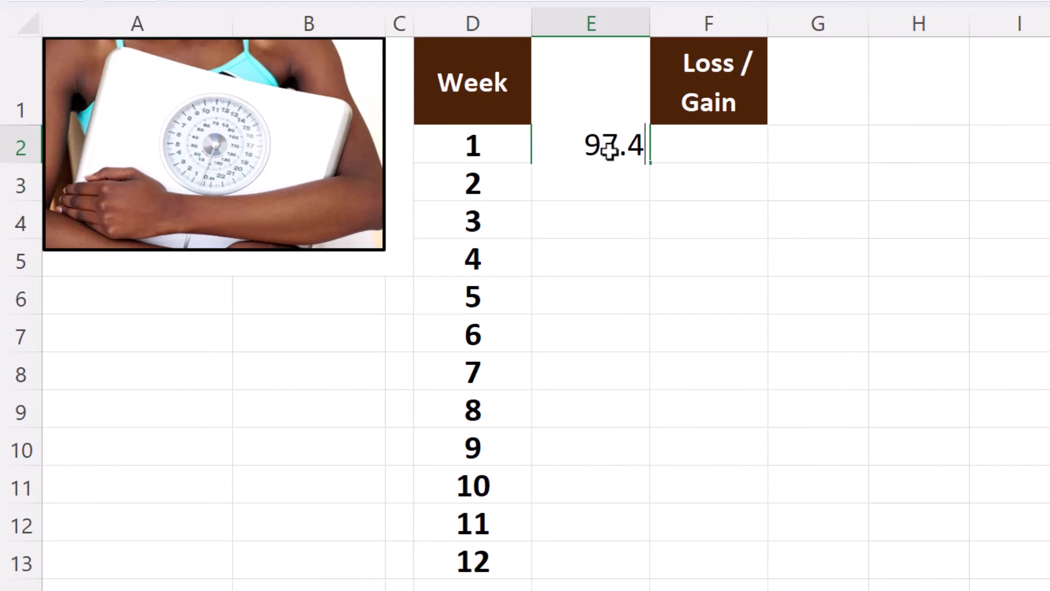
pyautogui.press('Tab')
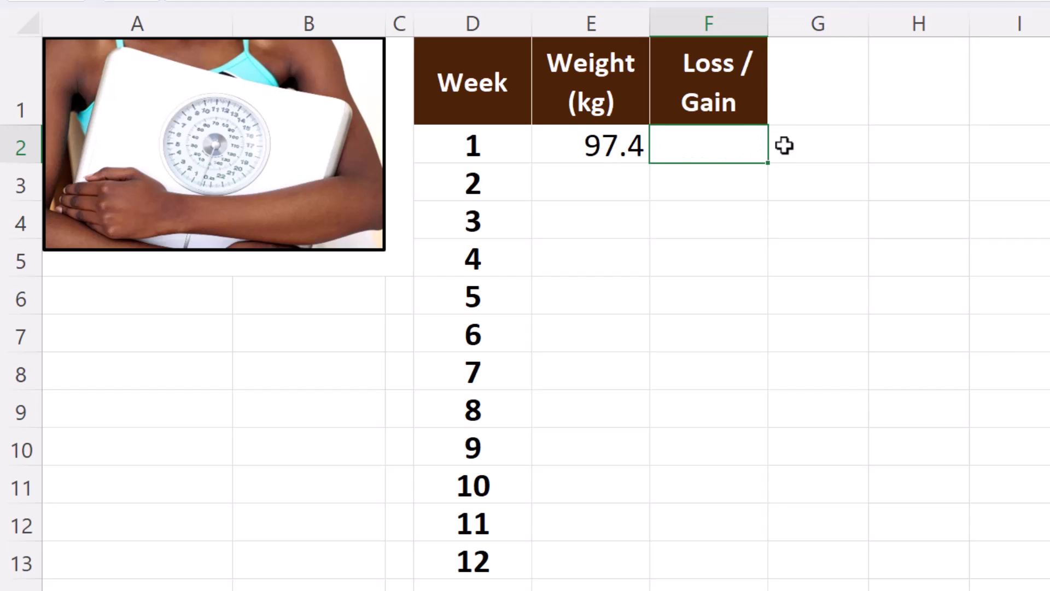
pyautogui.write('=')
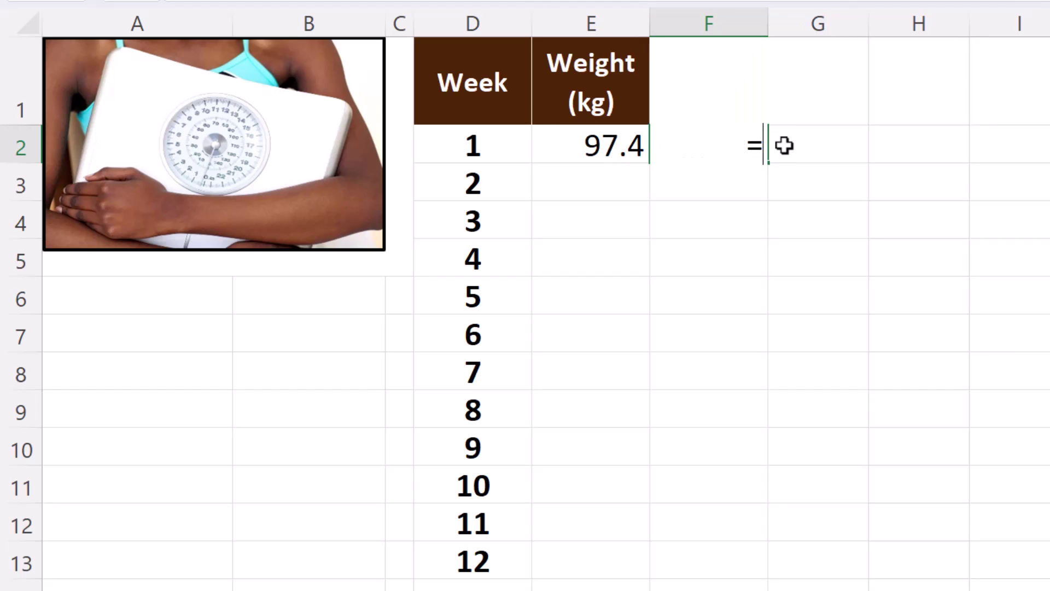
pyautogui.click(586, 141)
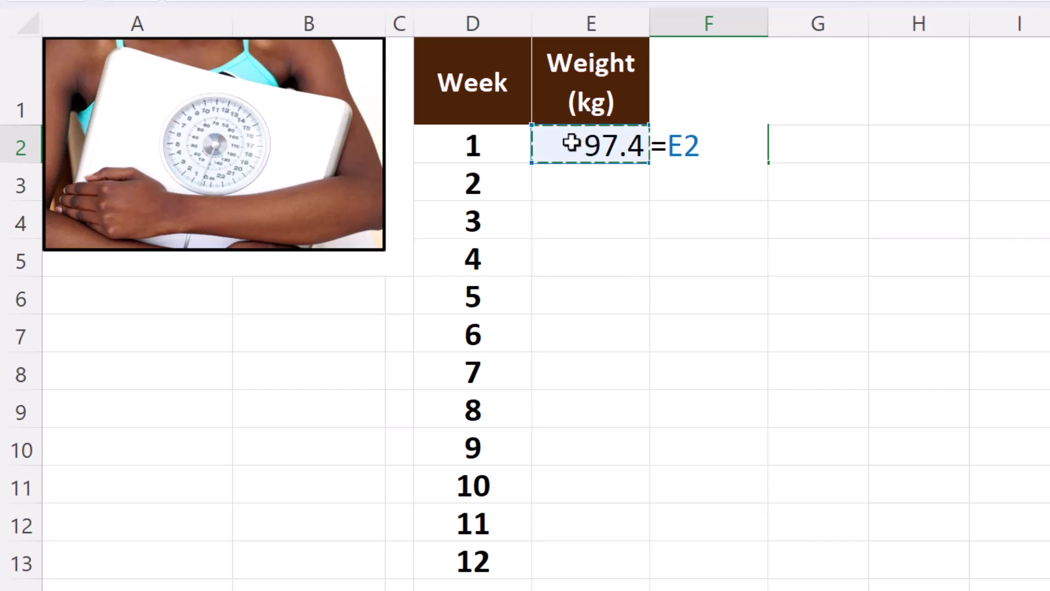
pyautogui.write('-')
pyautogui.click(571, 142)
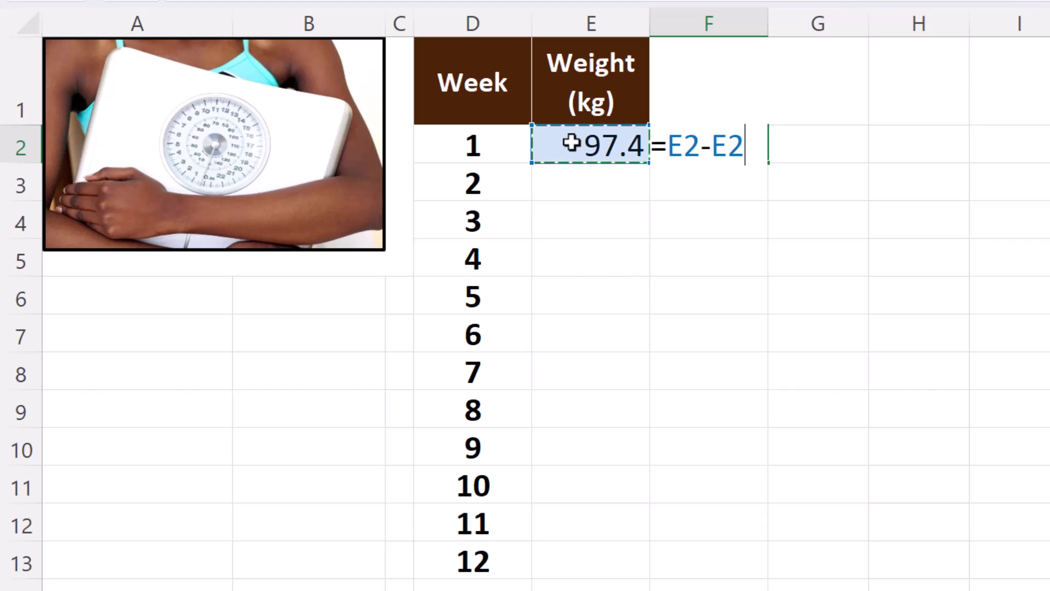
pyautogui.press('Return')
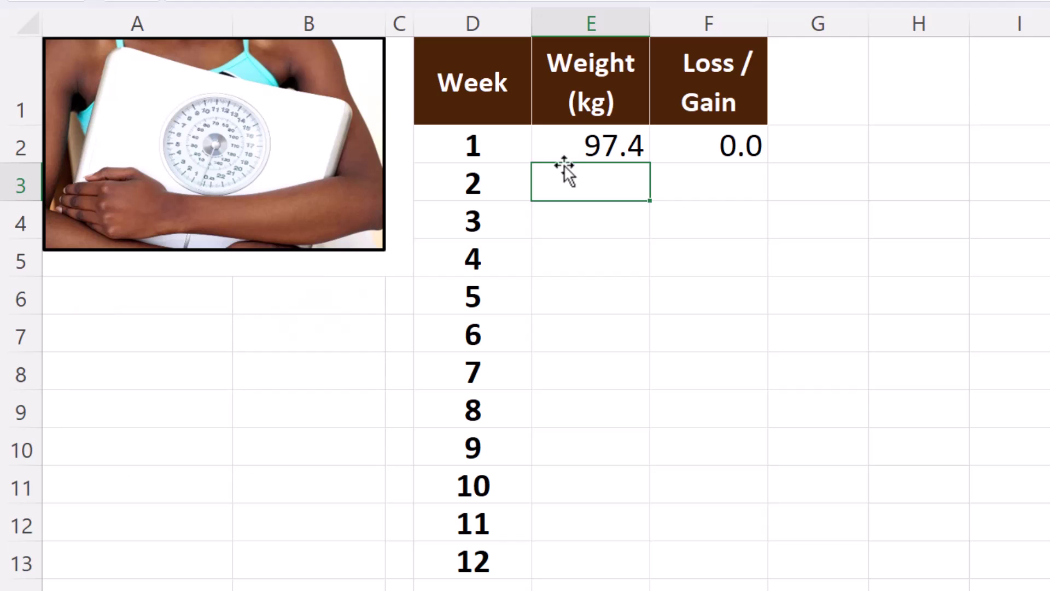
# Enter 97 as week 2's weight and the formula =E3-E2 in F3, giving -0.4.
pyautogui.write('97')
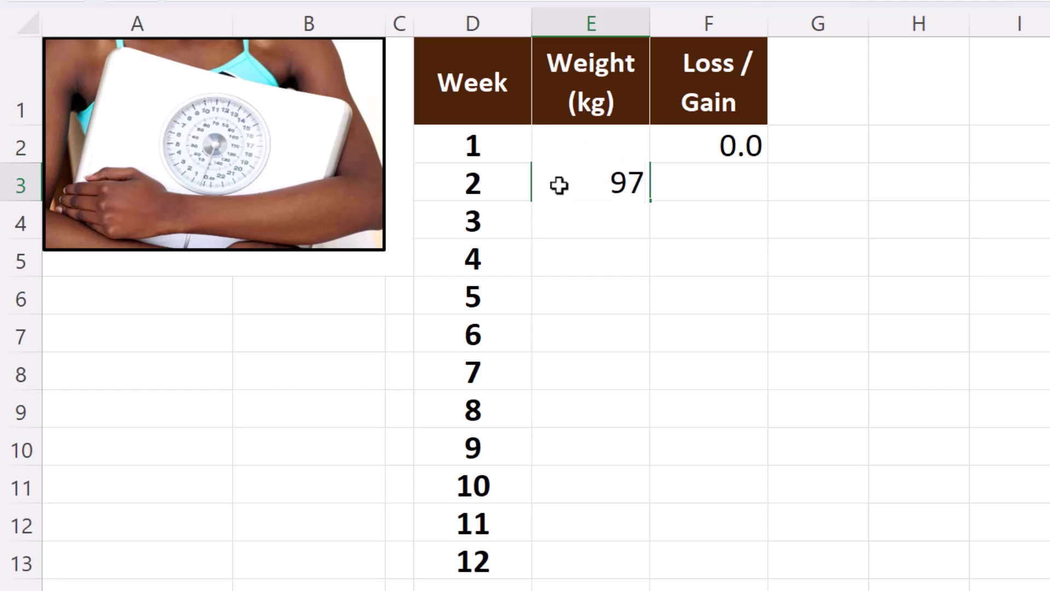
pyautogui.click(732, 186)
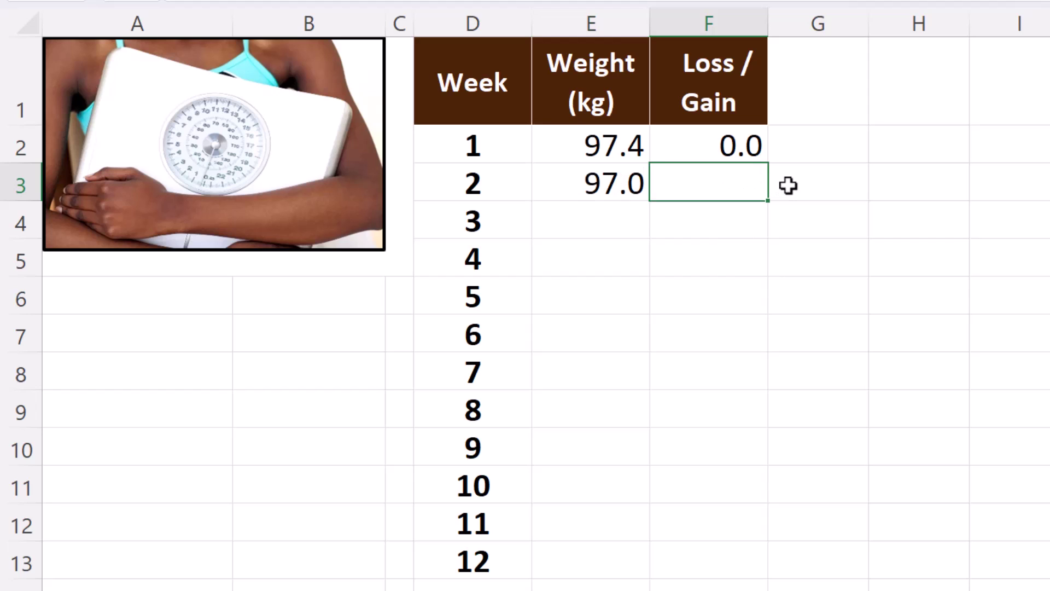
pyautogui.write('=')
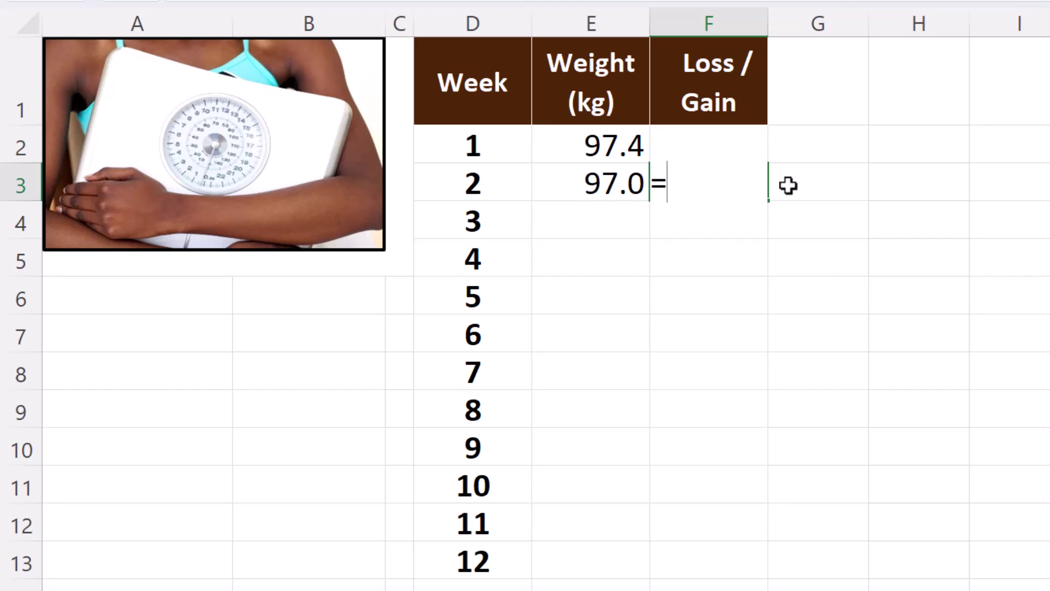
pyautogui.click(587, 182)
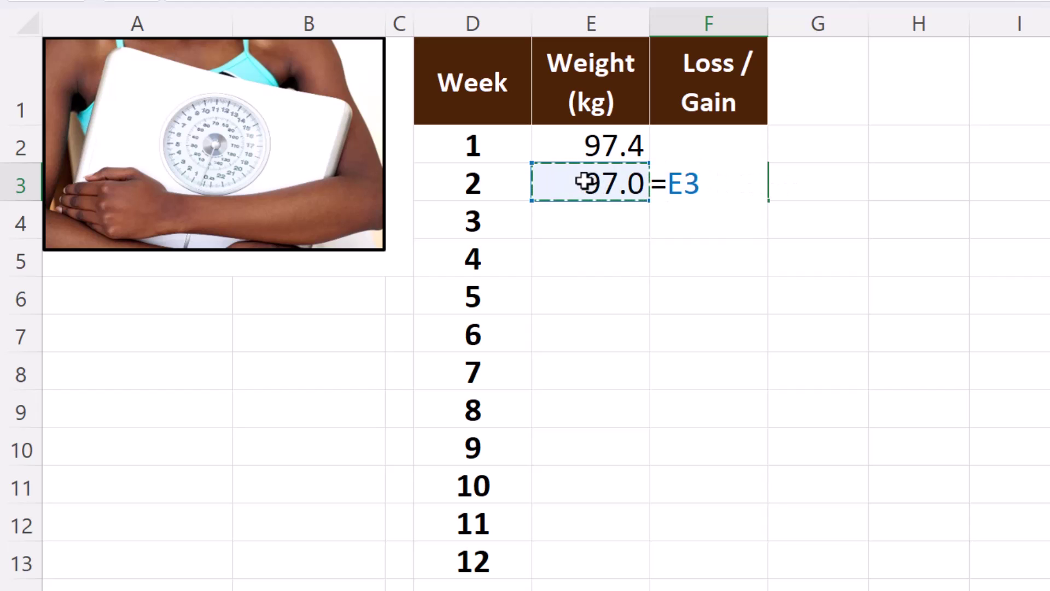
pyautogui.write('-')
pyautogui.click(550, 140)
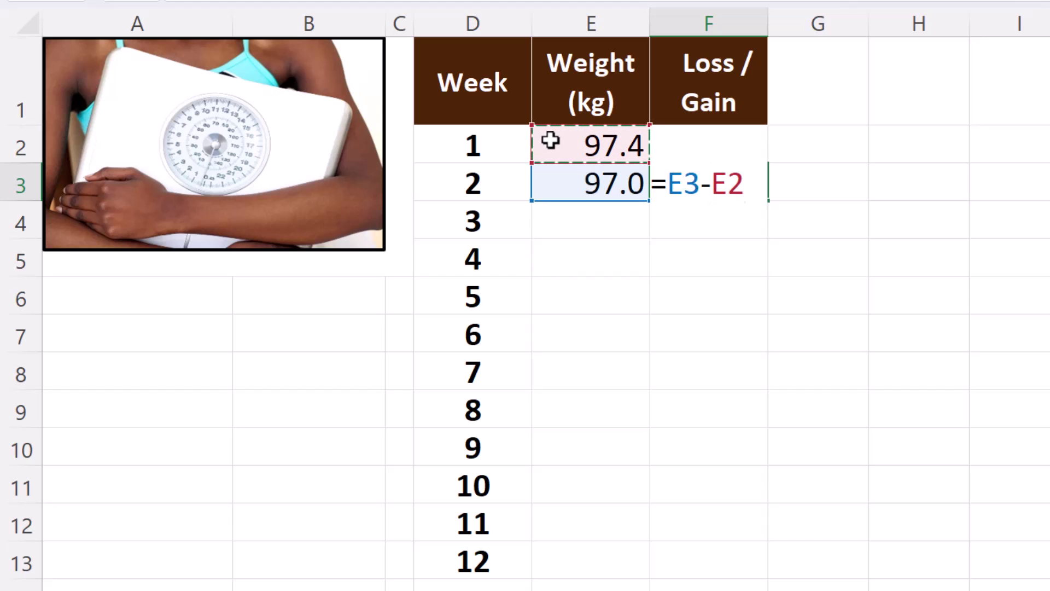
pyautogui.press('Return')
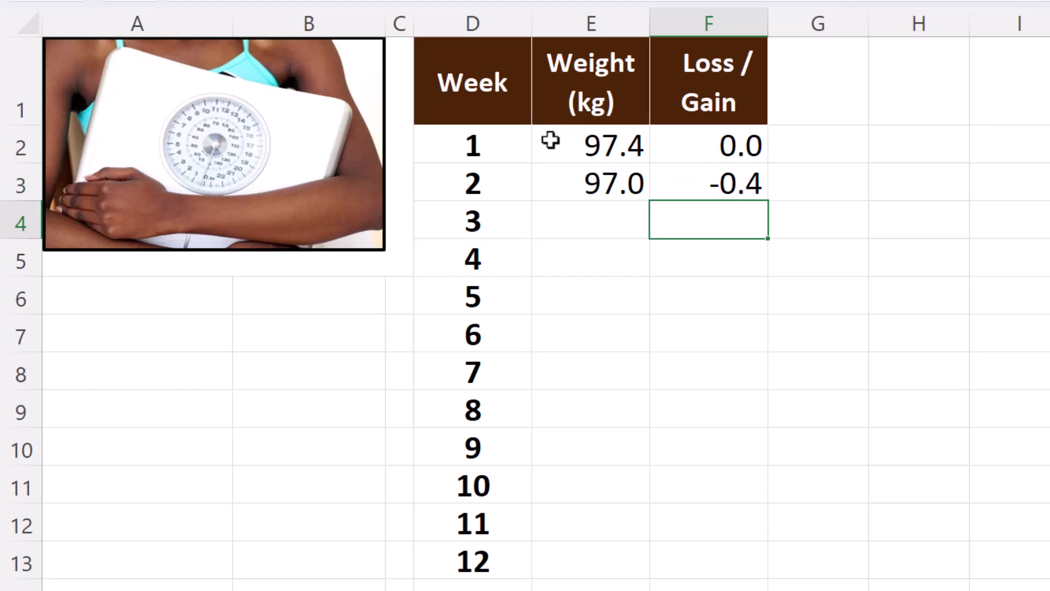
# Enter 95 as week 3's weight and copy the F3 change formula down to F4 (-2.0).
pyautogui.click(545, 218)
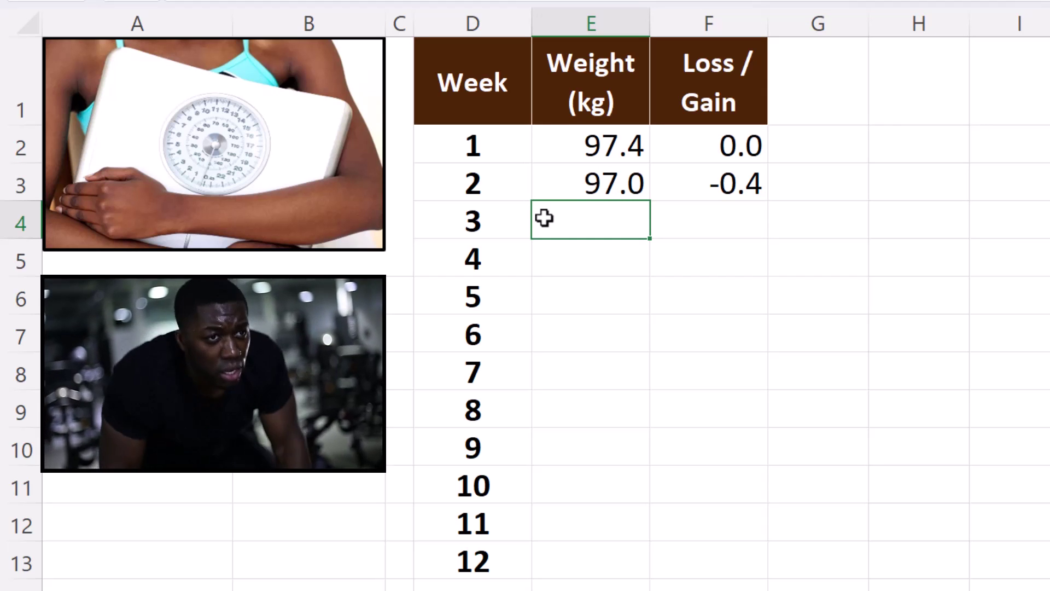
pyautogui.write('95')
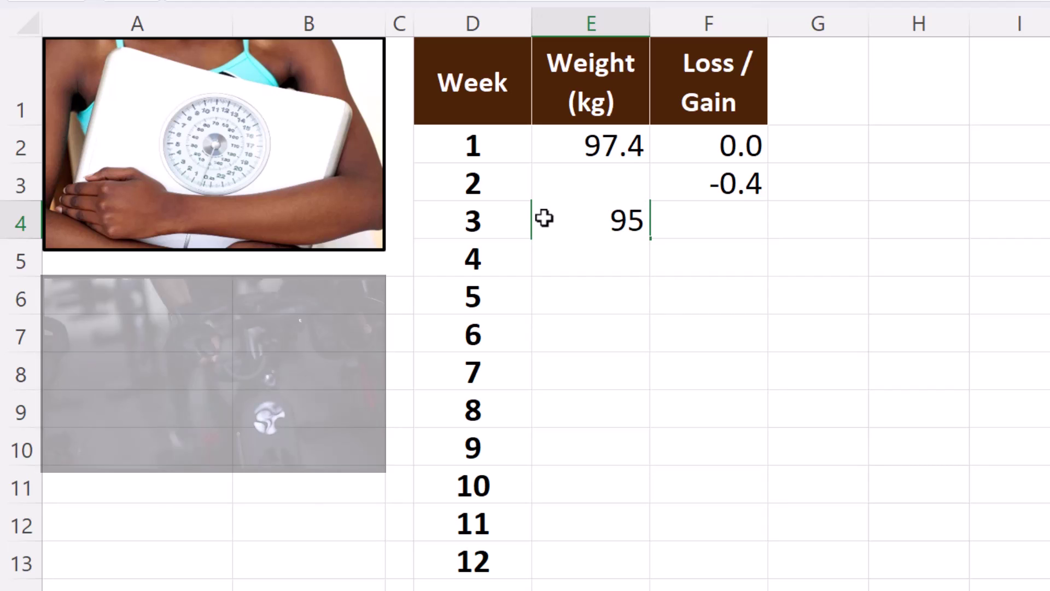
pyautogui.click(681, 224)
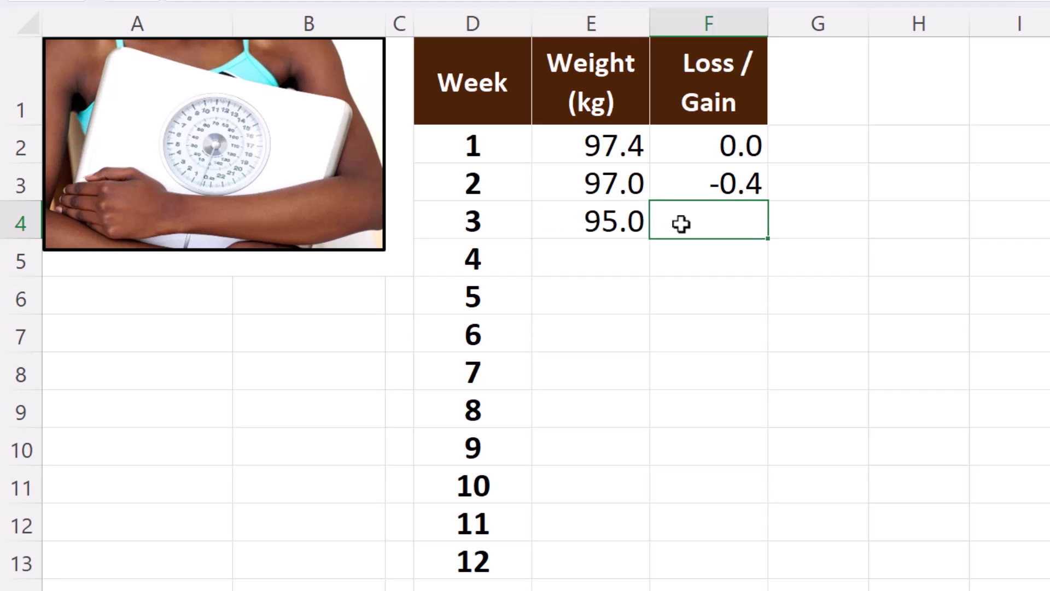
pyautogui.click(733, 175)
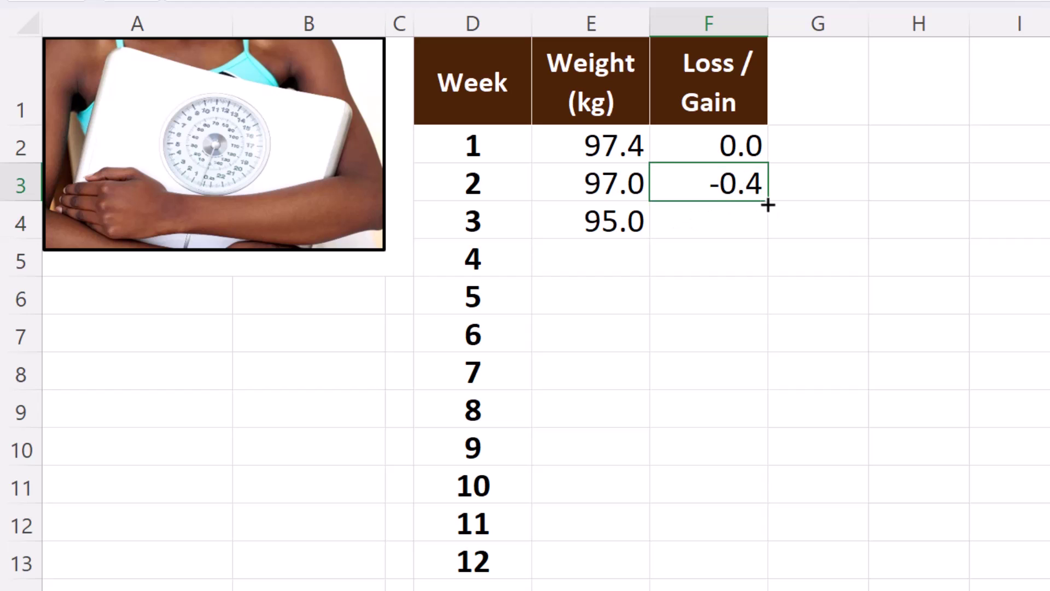
pyautogui.moveTo(769, 205); pyautogui.dragTo(764, 235)
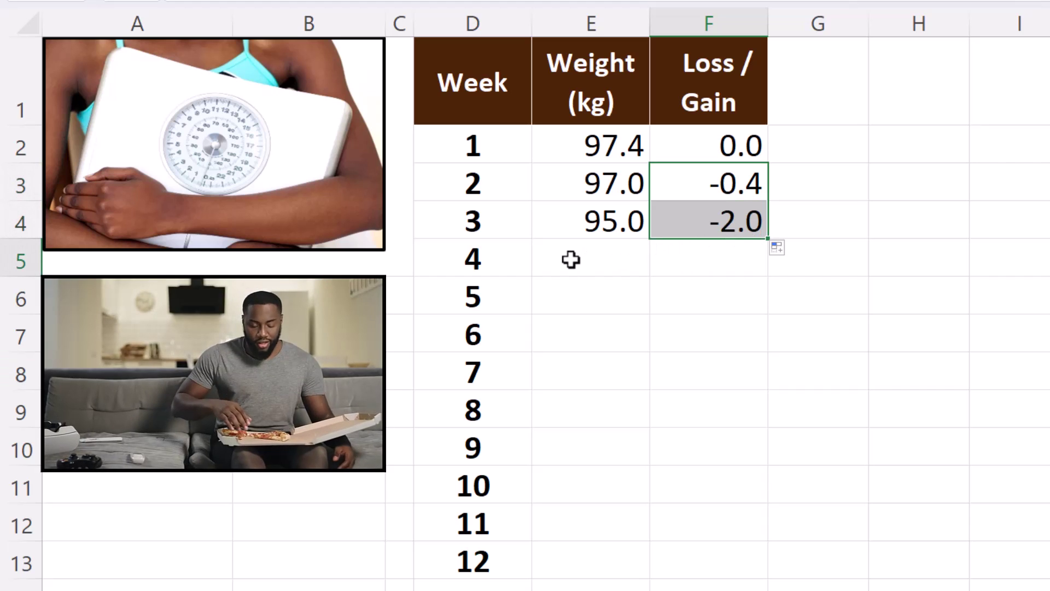
# Enter weights for weeks 4–12 down to 92.0 kg, then select the Loss / Gain values F2:F13.
pyautogui.click(570, 260)
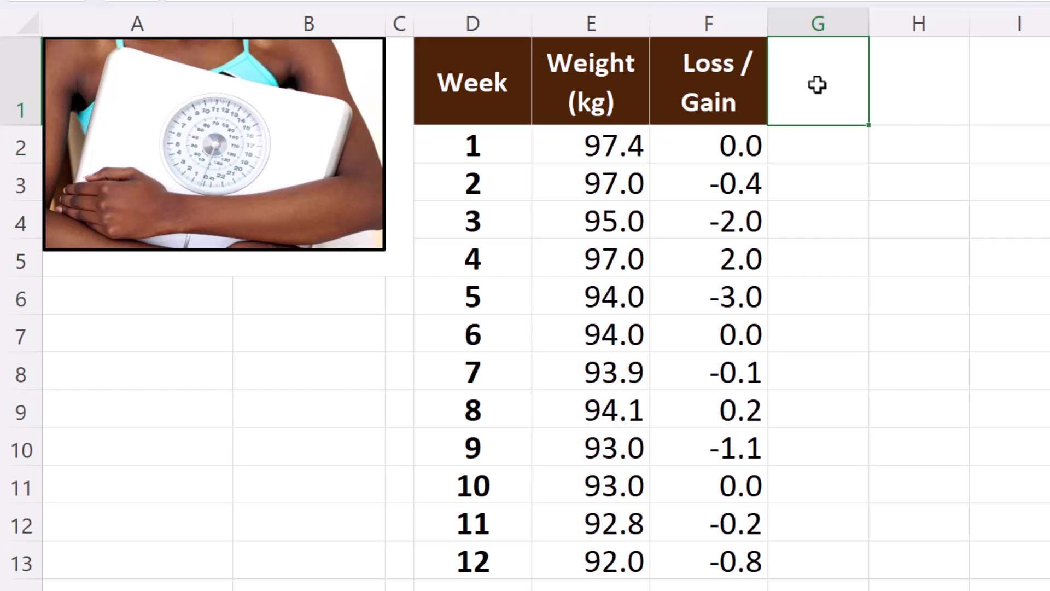
pyautogui.click(687, 148)
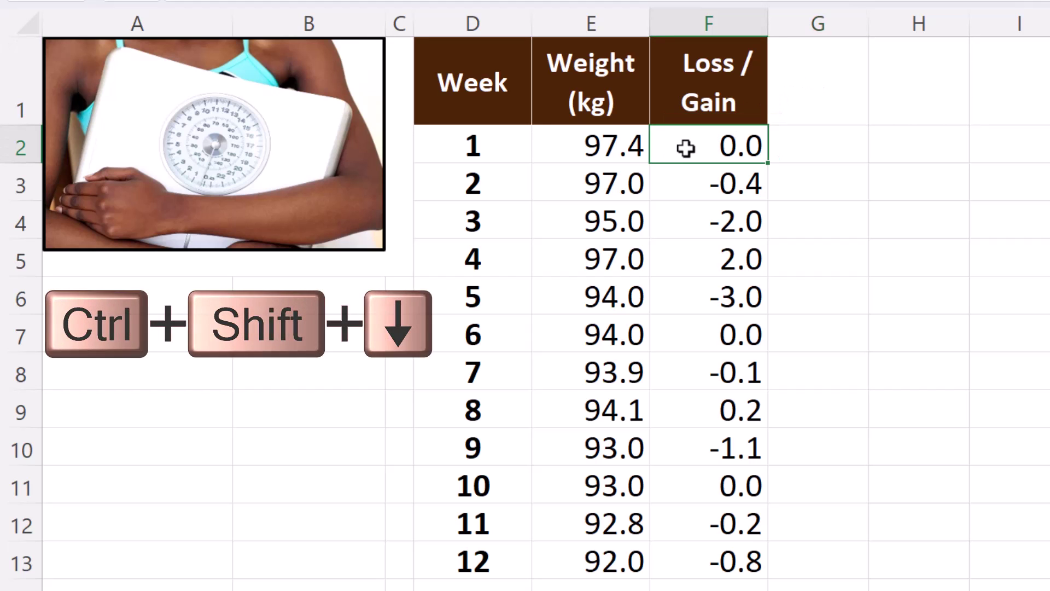
pyautogui.hotkey('ctrl', 'shift', 'Down')
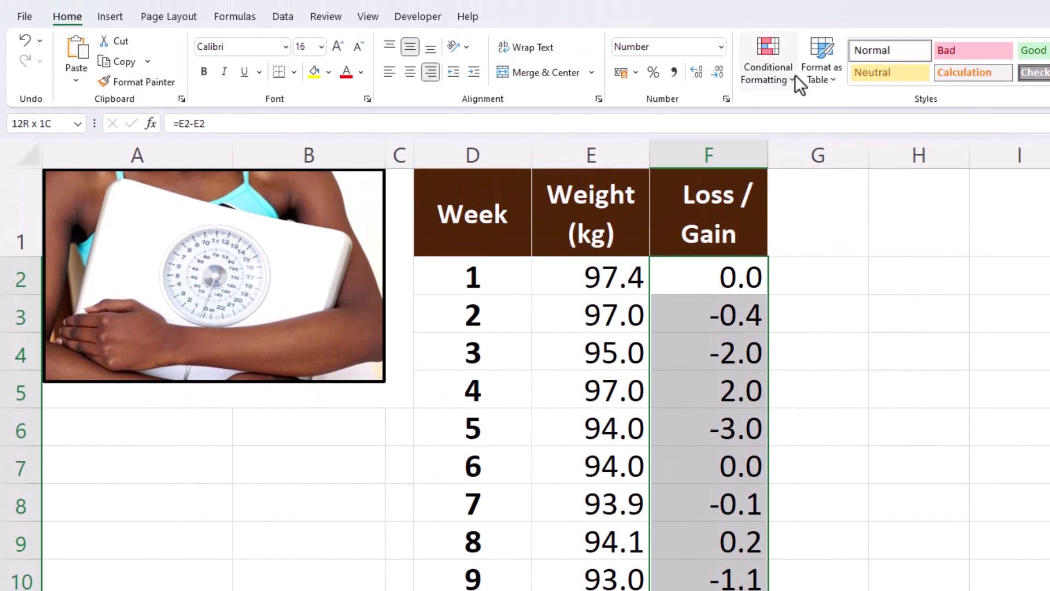
# Add a Less Than 0 rule to F2:F13 using Green Fill with Dark Green Text.
pyautogui.click(795, 74)
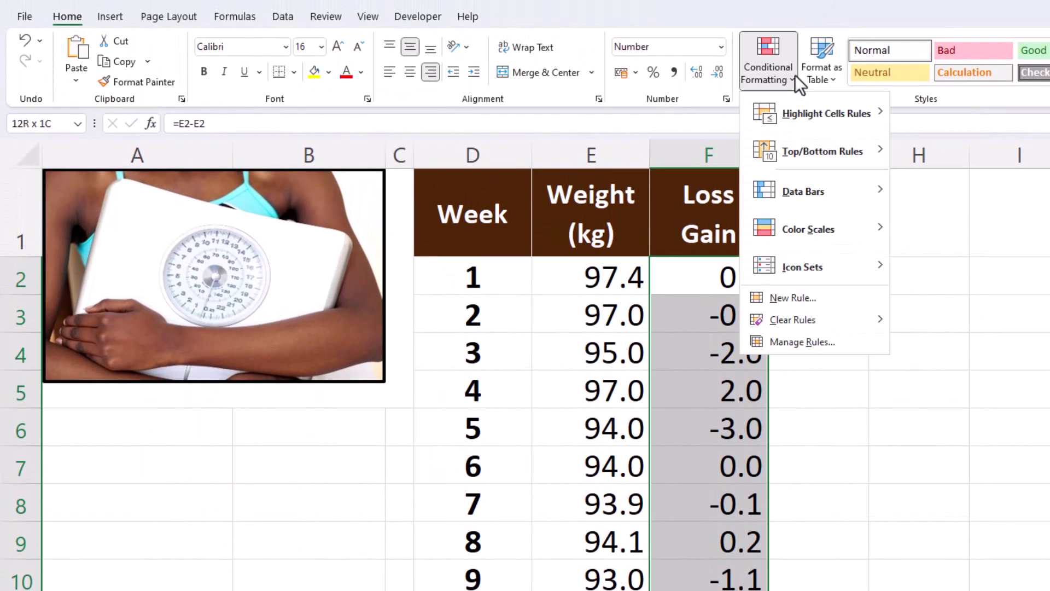
pyautogui.moveTo(789, 107)
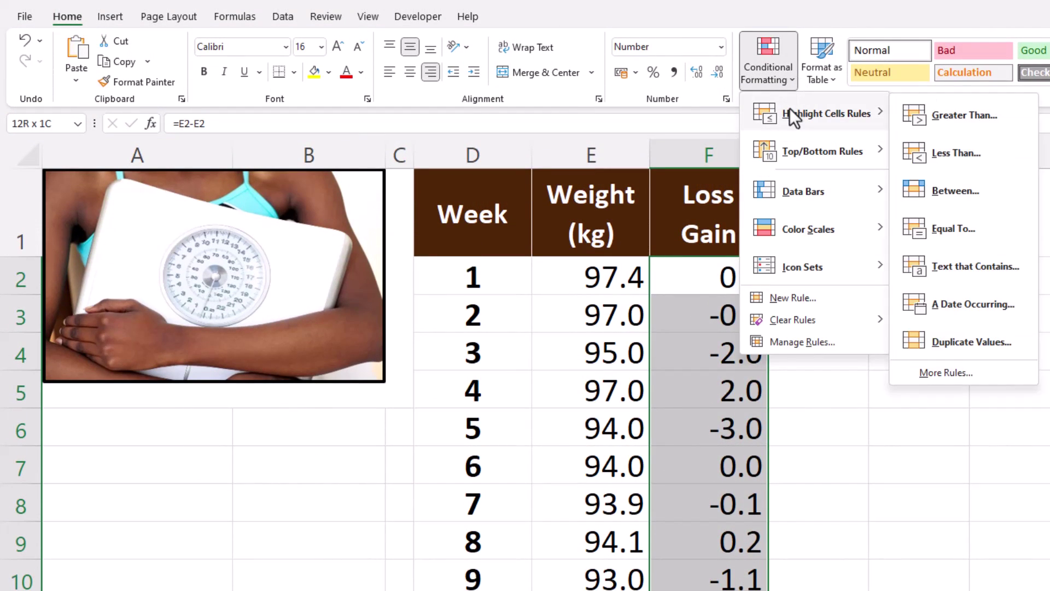
pyautogui.click(973, 153)
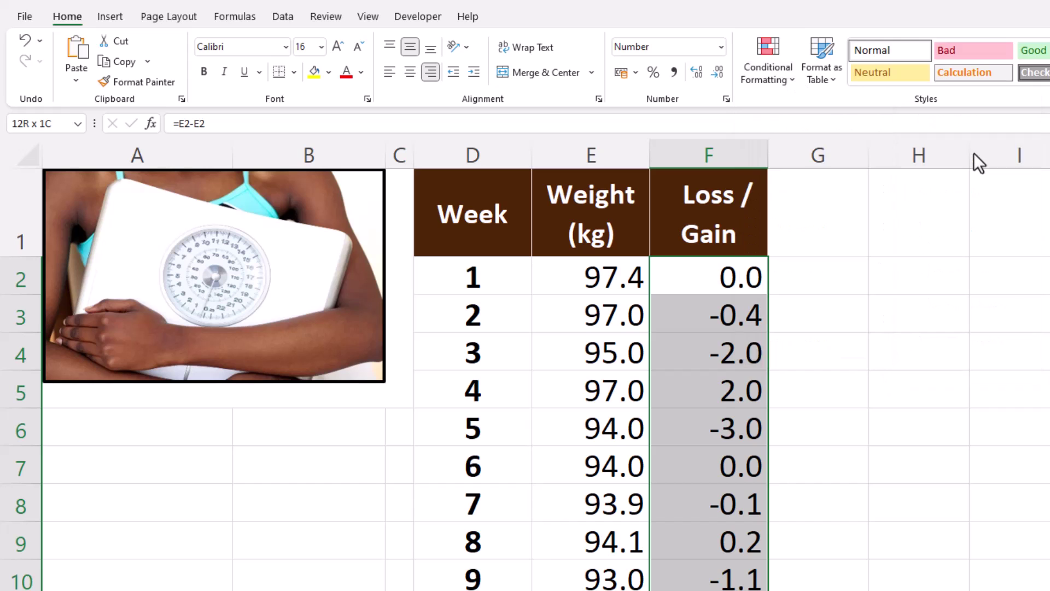
pyautogui.moveTo(400, 426); pyautogui.dragTo(507, 287)
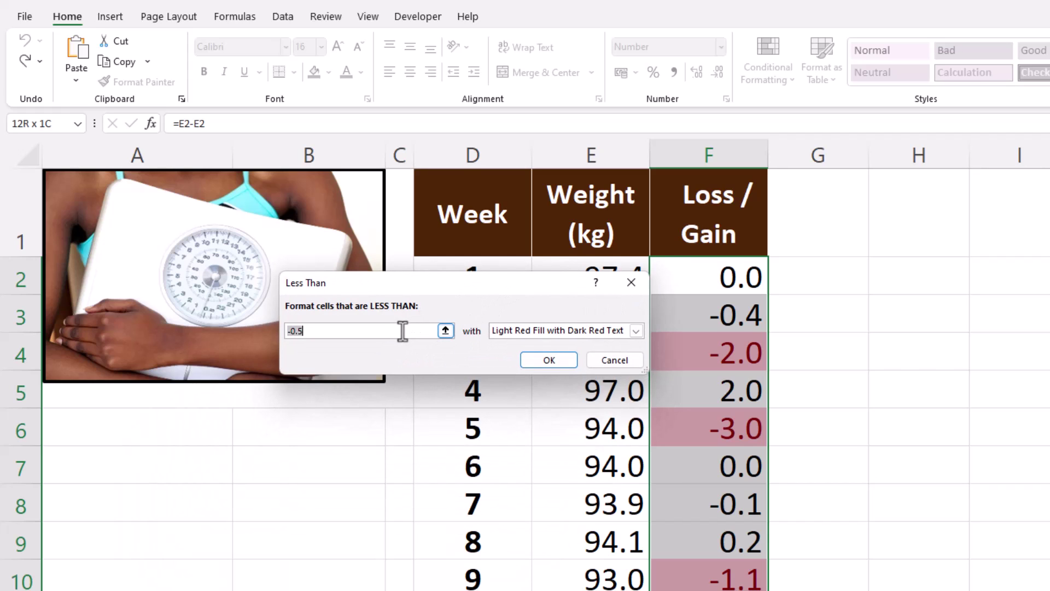
pyautogui.write('0')
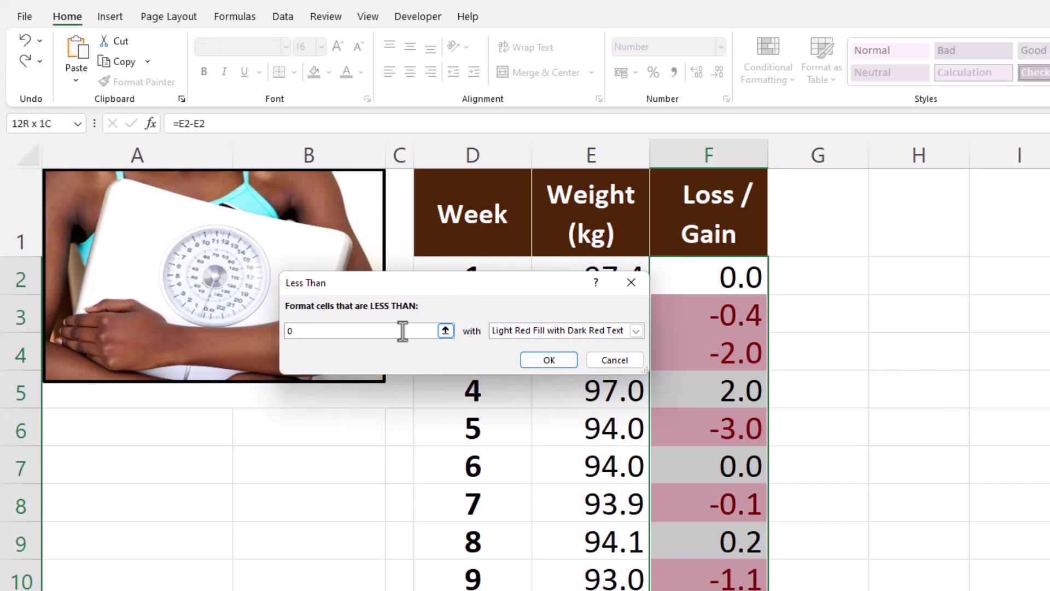
pyautogui.click(637, 331)
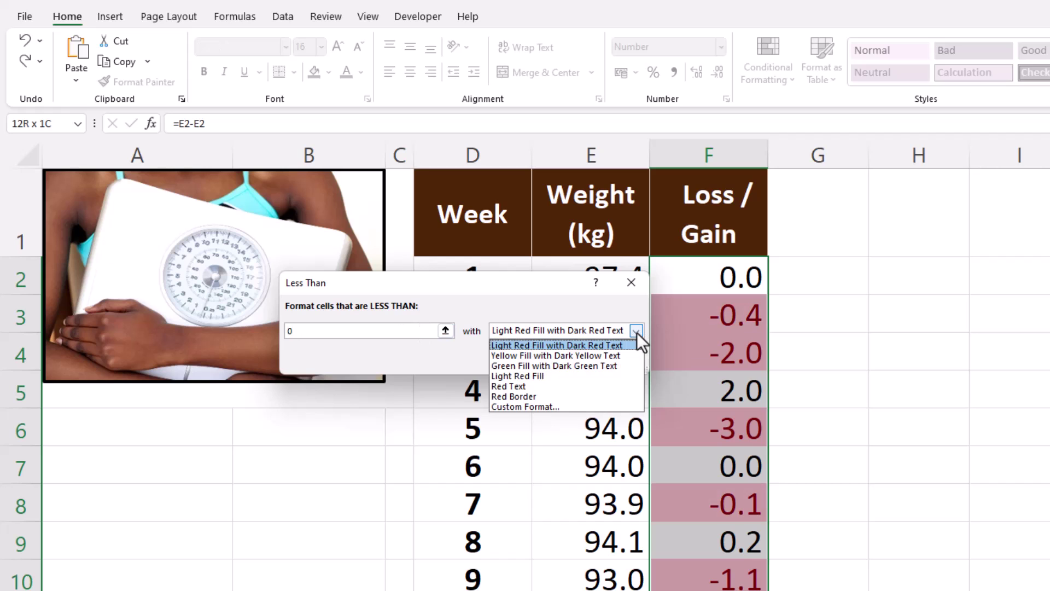
pyautogui.click(605, 365)
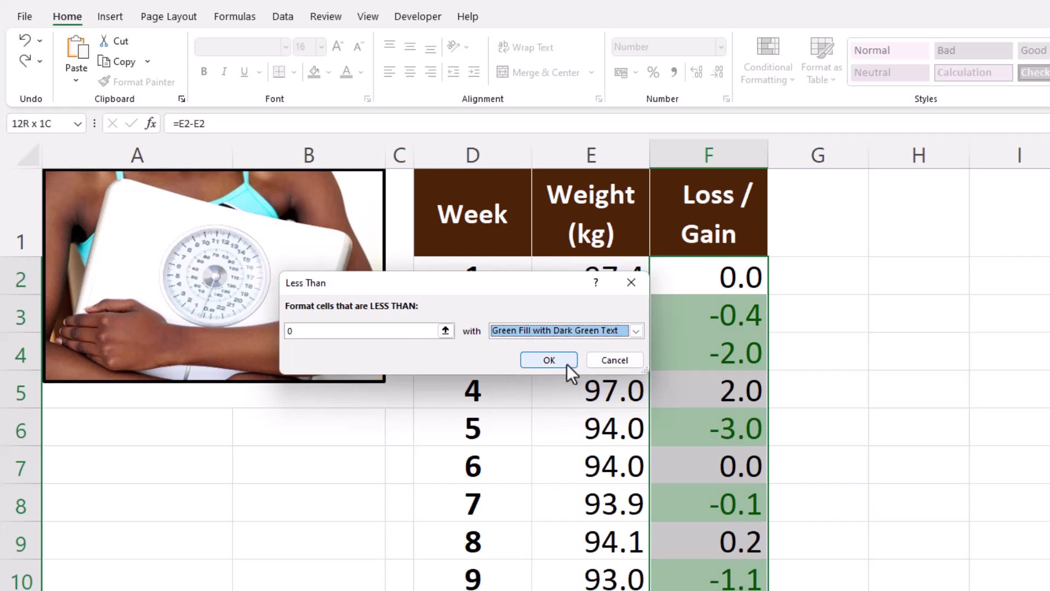
pyautogui.click(549, 360)
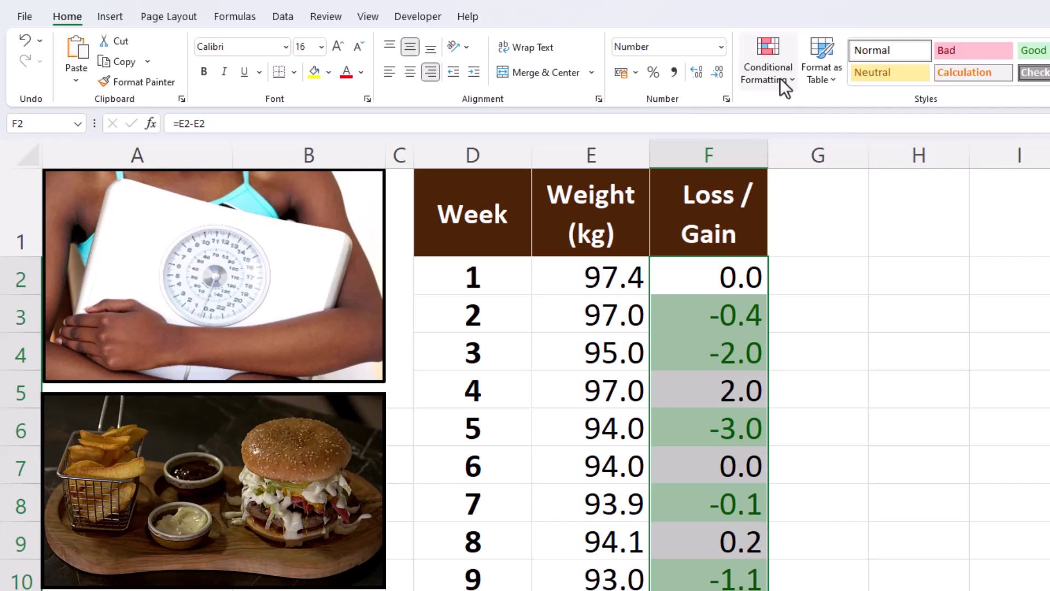
# Add a Greater Than 0 rule to the Loss / Gain values with Light Red Fill with Dark Red Text.
pyautogui.click(780, 78)
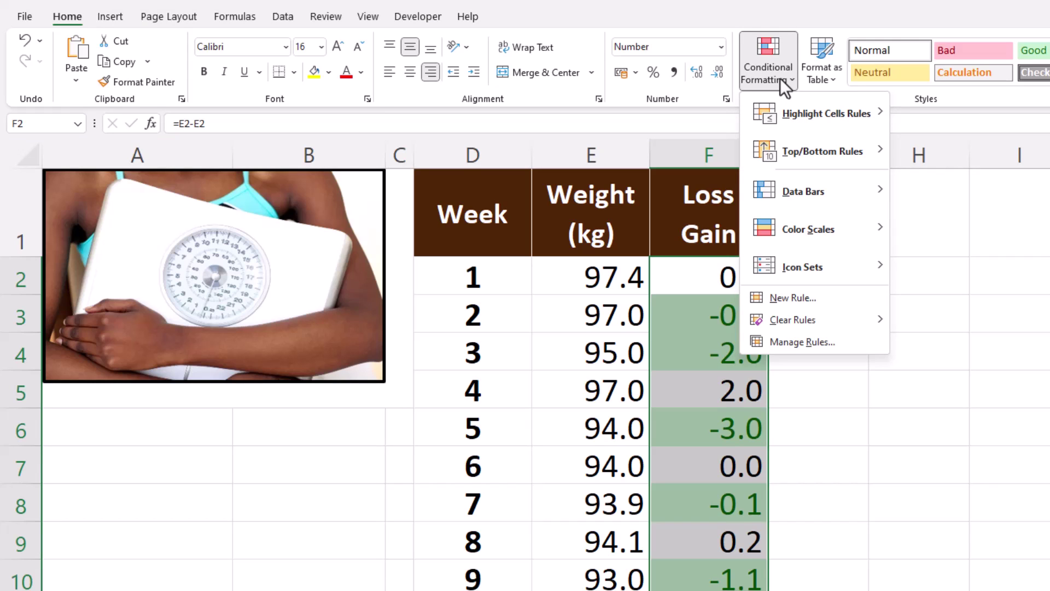
pyautogui.moveTo(791, 112)
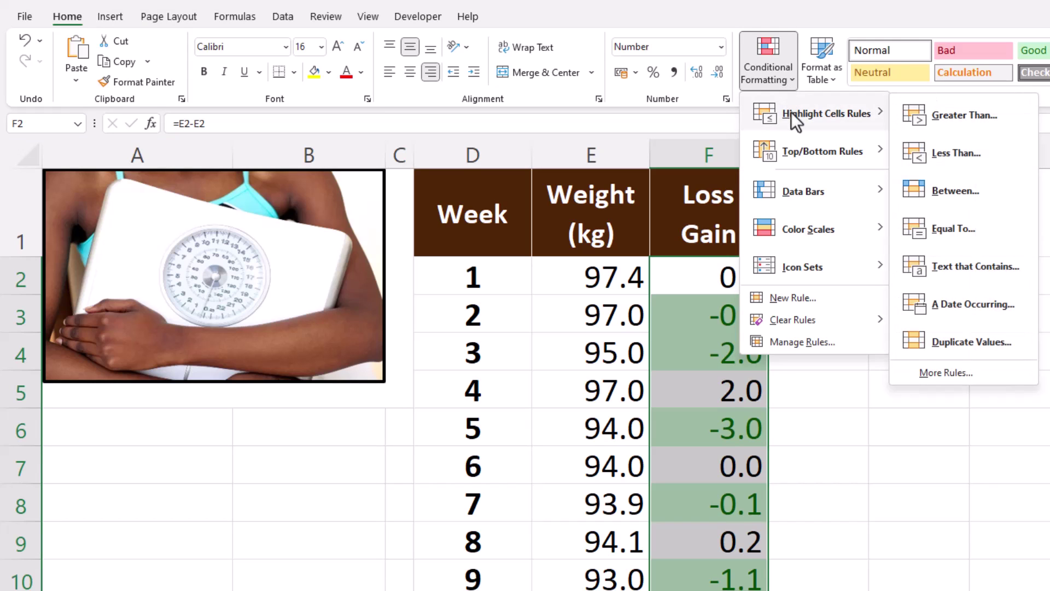
pyautogui.click(964, 116)
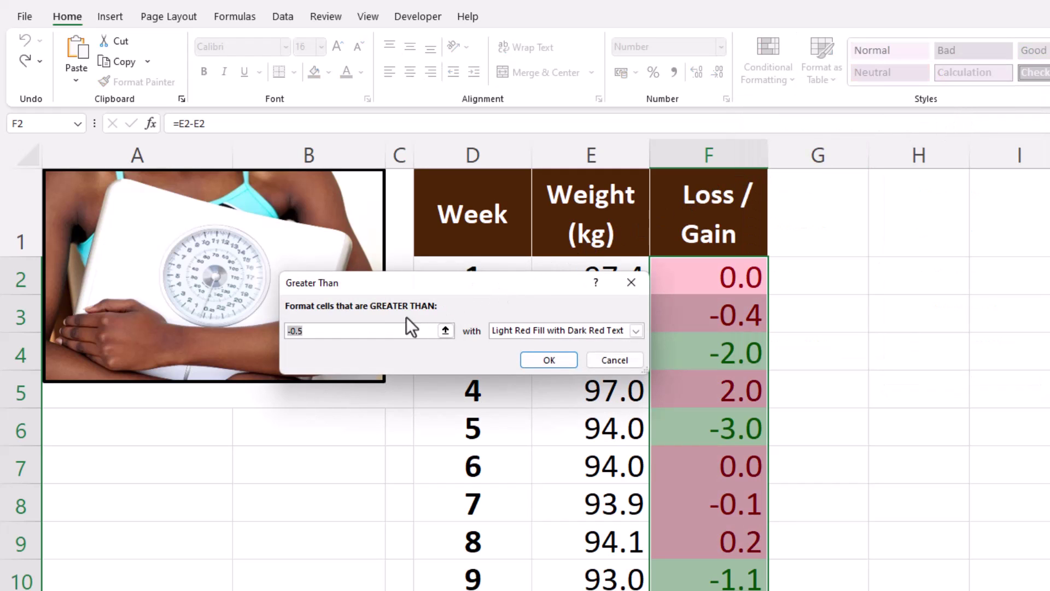
pyautogui.click(366, 330)
pyautogui.write('0')
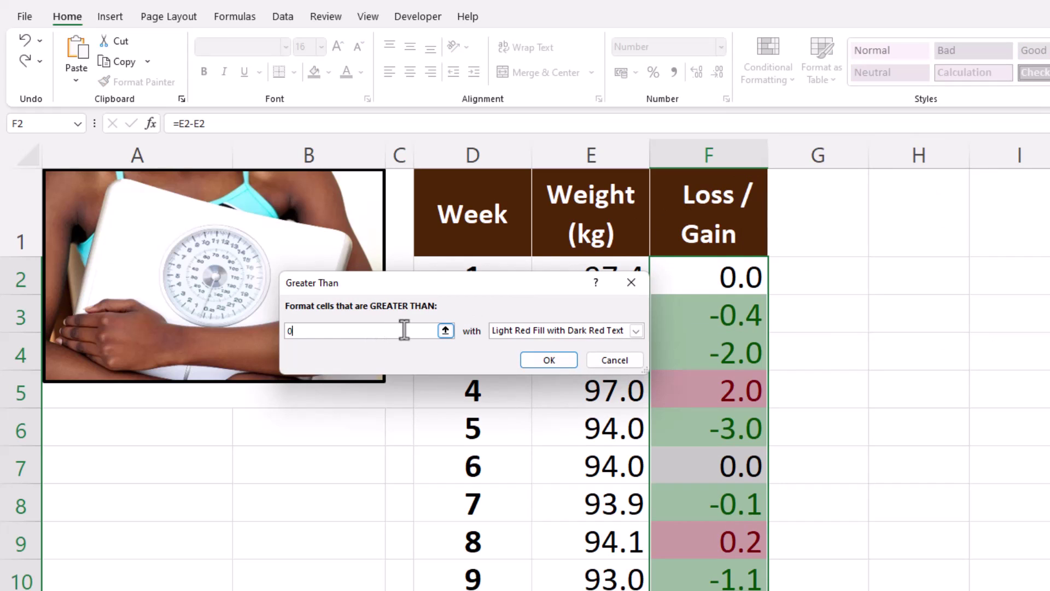
pyautogui.click(553, 360)
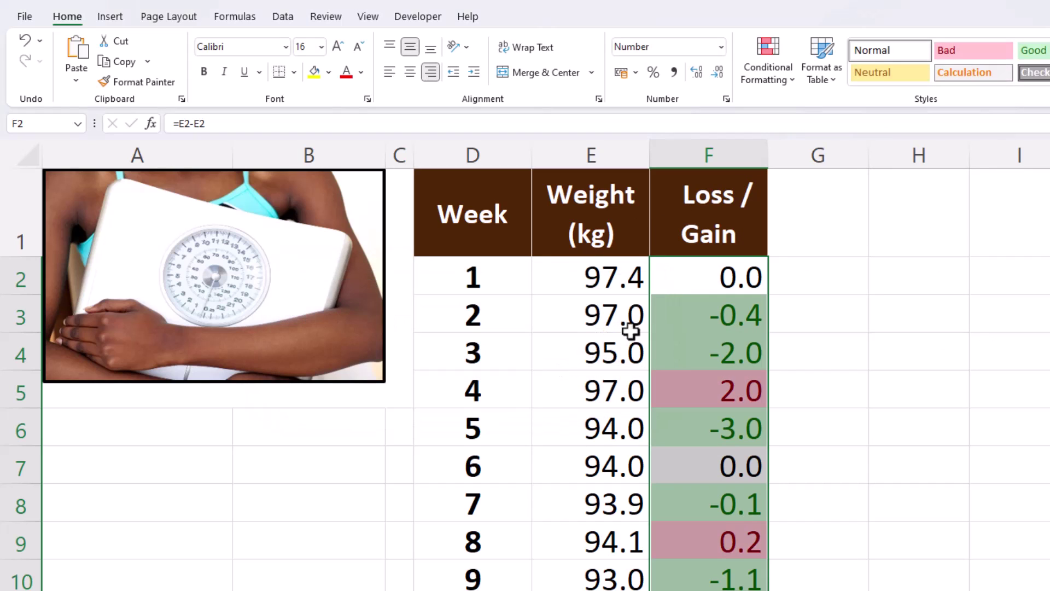
# Insert a Stacked Line with Markers chart from the table and resize it to sit beside the table.
pyautogui.click(812, 215)
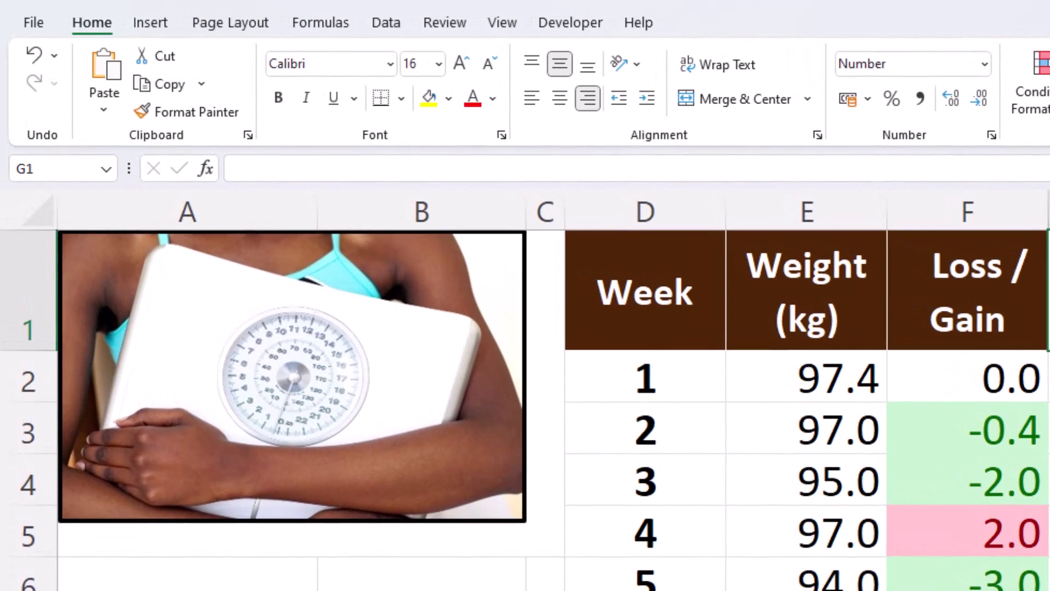
pyautogui.click(795, 437)
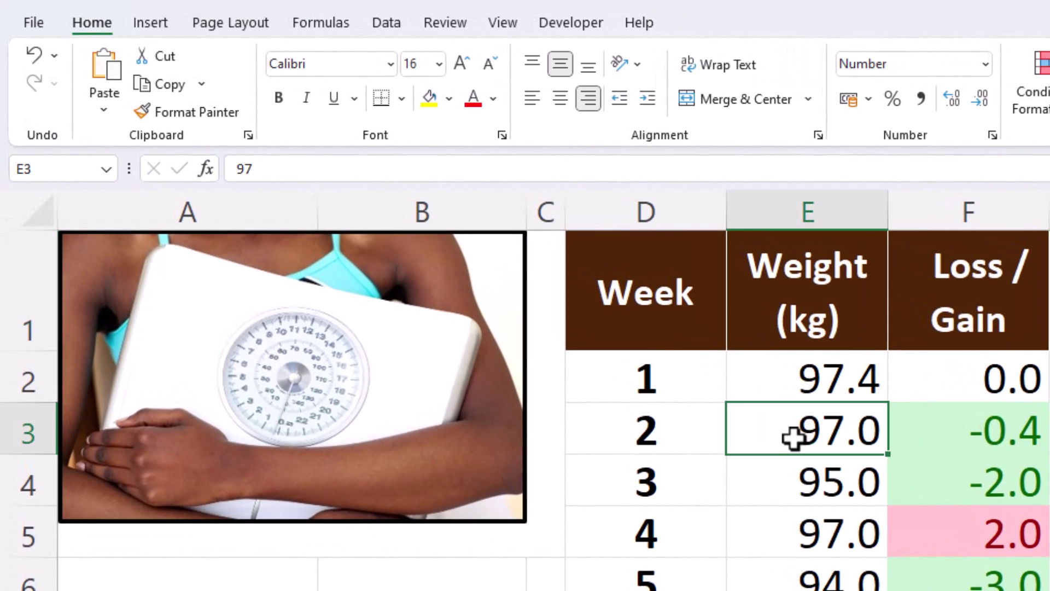
pyautogui.click(159, 25)
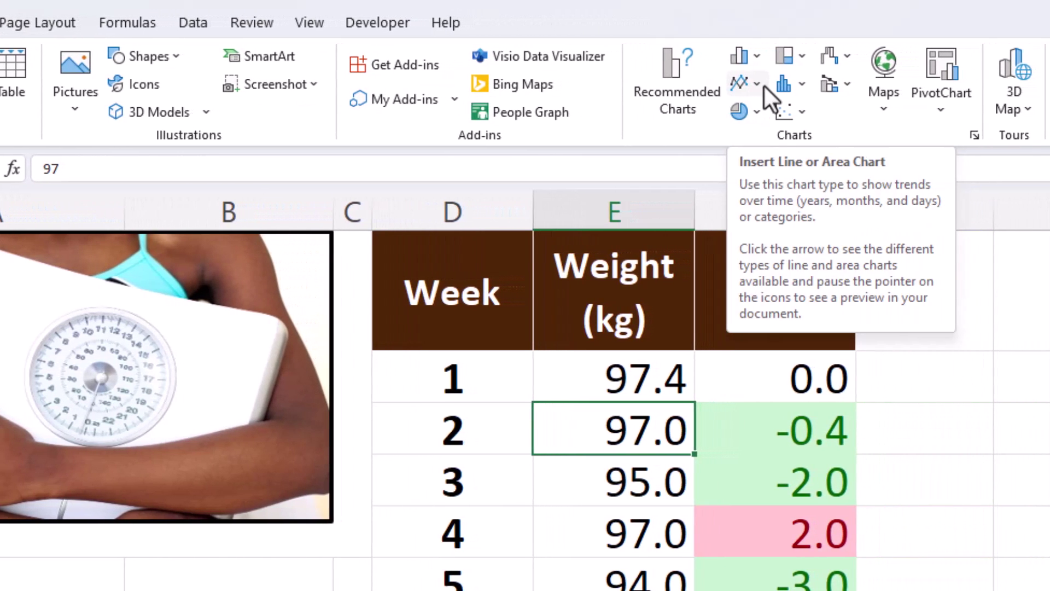
pyautogui.click(815, 85)
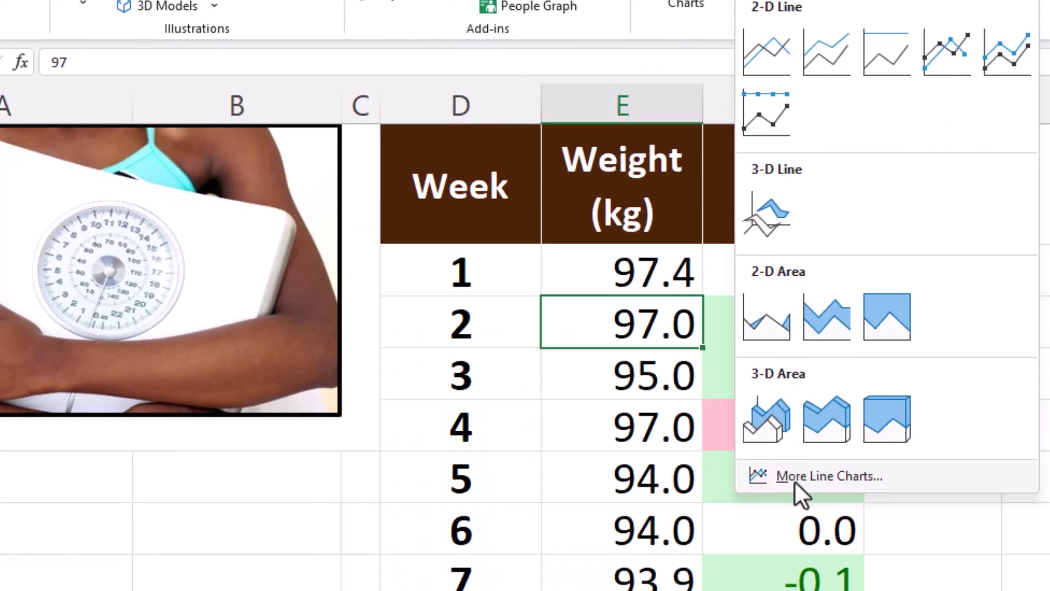
pyautogui.click(795, 481)
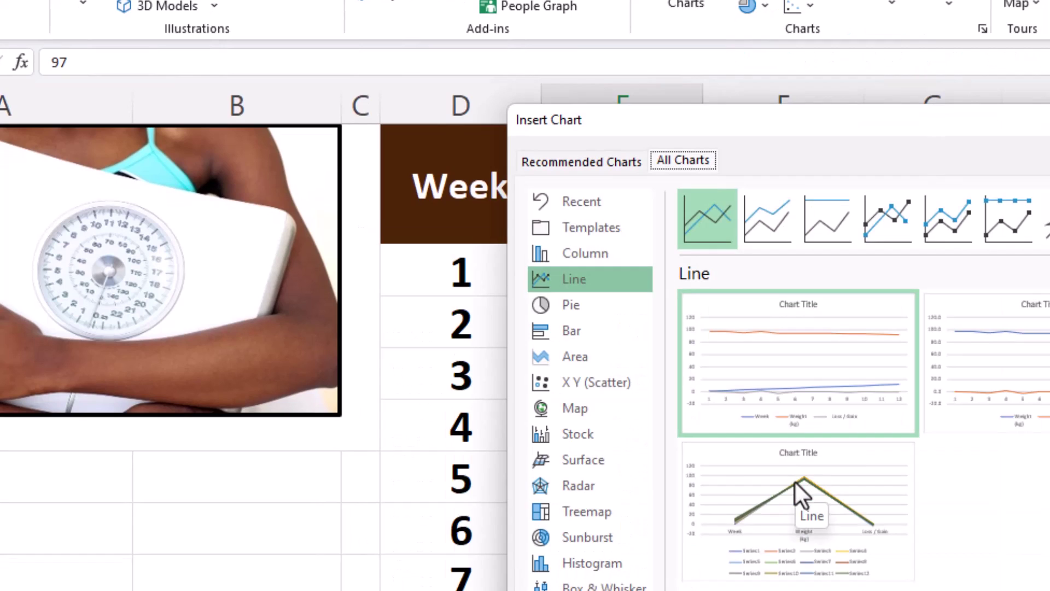
pyautogui.click(955, 219)
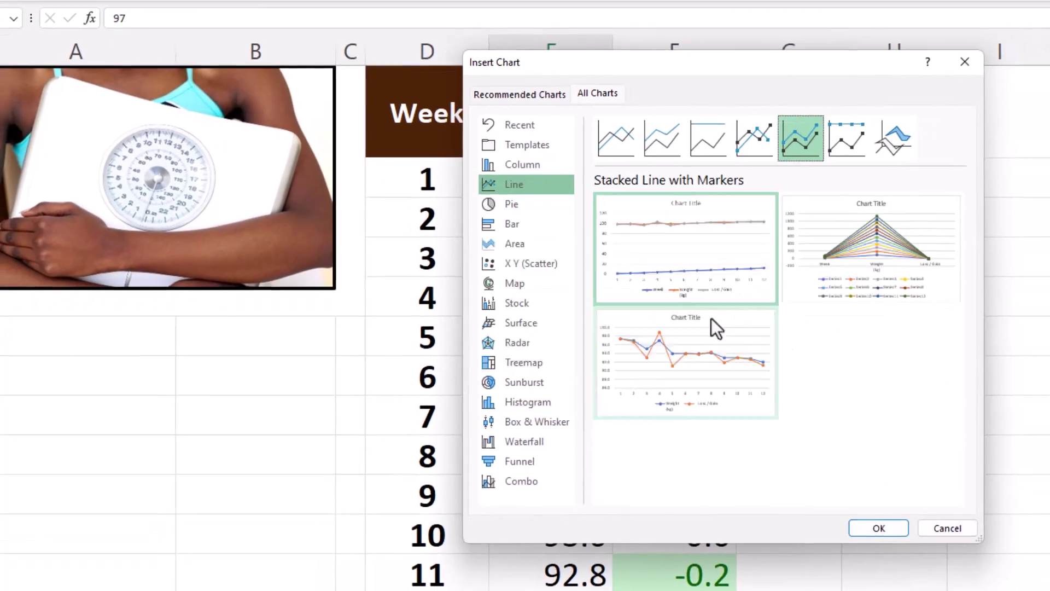
pyautogui.moveTo(730, 402)
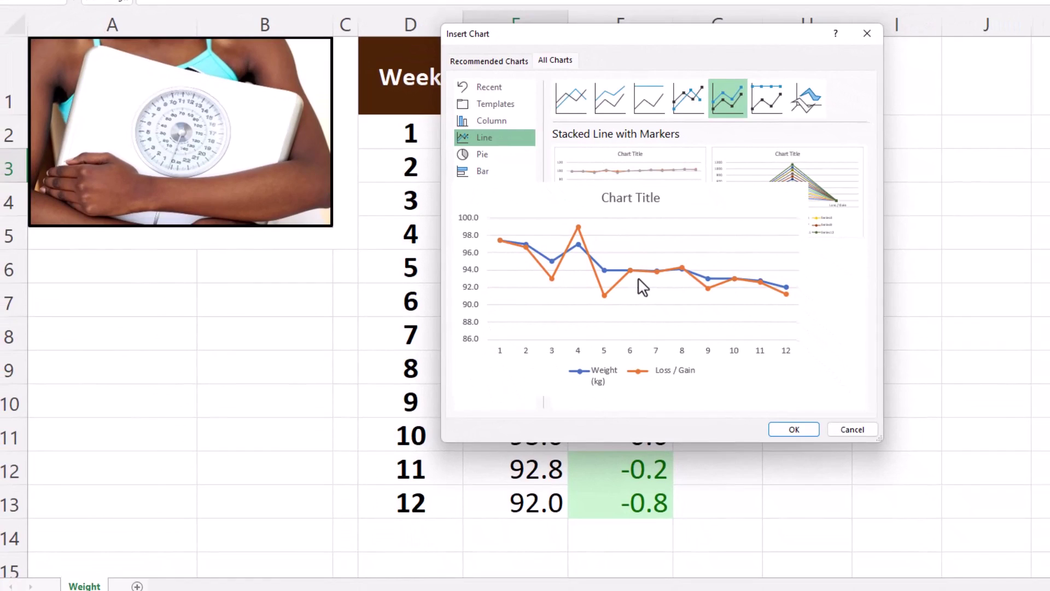
pyautogui.click(791, 429)
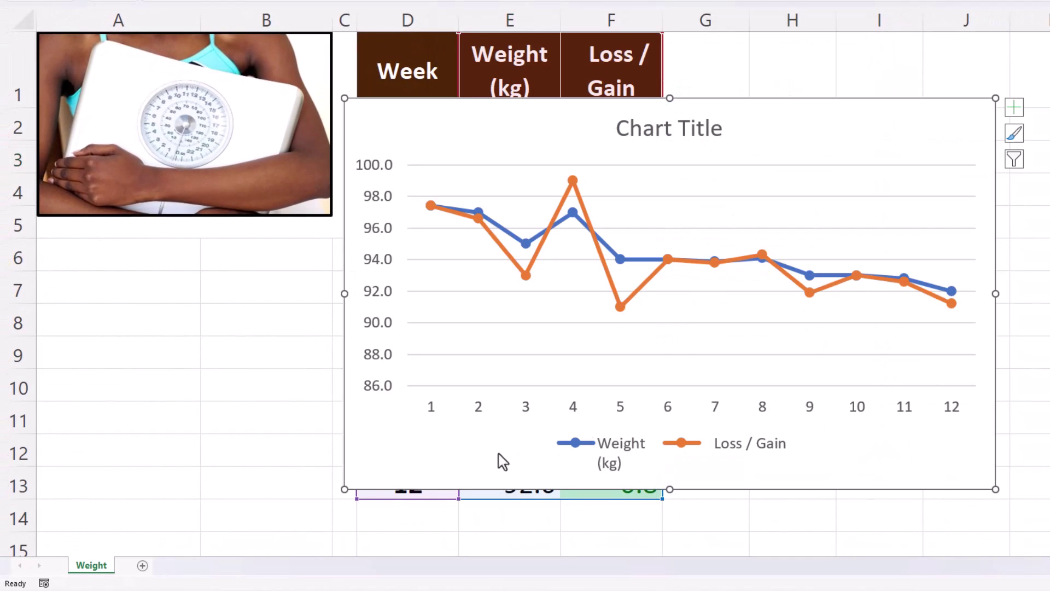
pyautogui.moveTo(345, 490); pyautogui.dragTo(616, 321)
pyautogui.moveTo(748, 325); pyautogui.dragTo(802, 263)
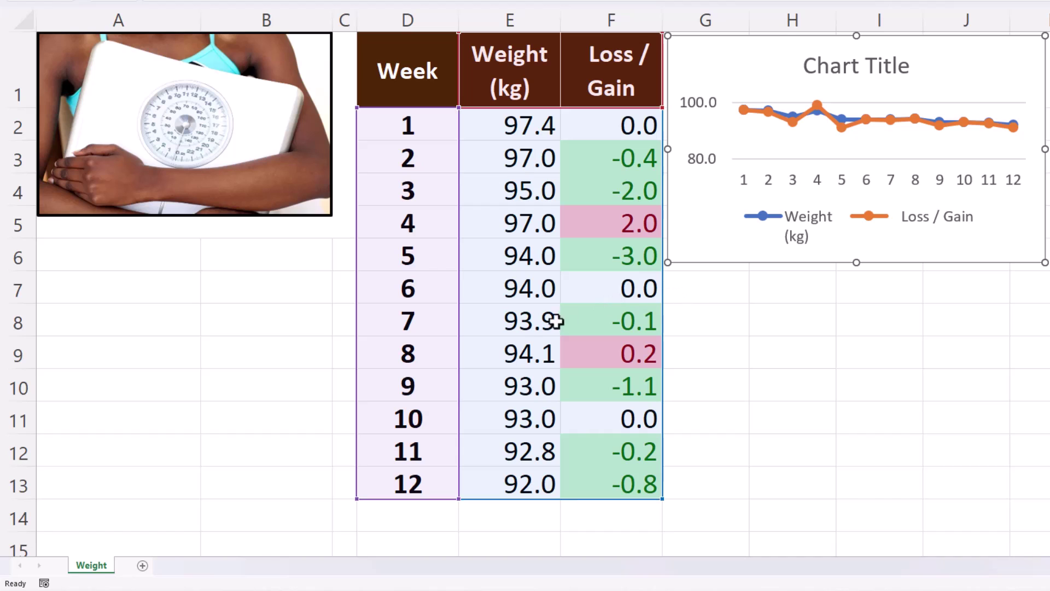
# Change week 7's weight in E8 to 92.1 and week 10's in E11 to 92.5.
pyautogui.click(517, 325)
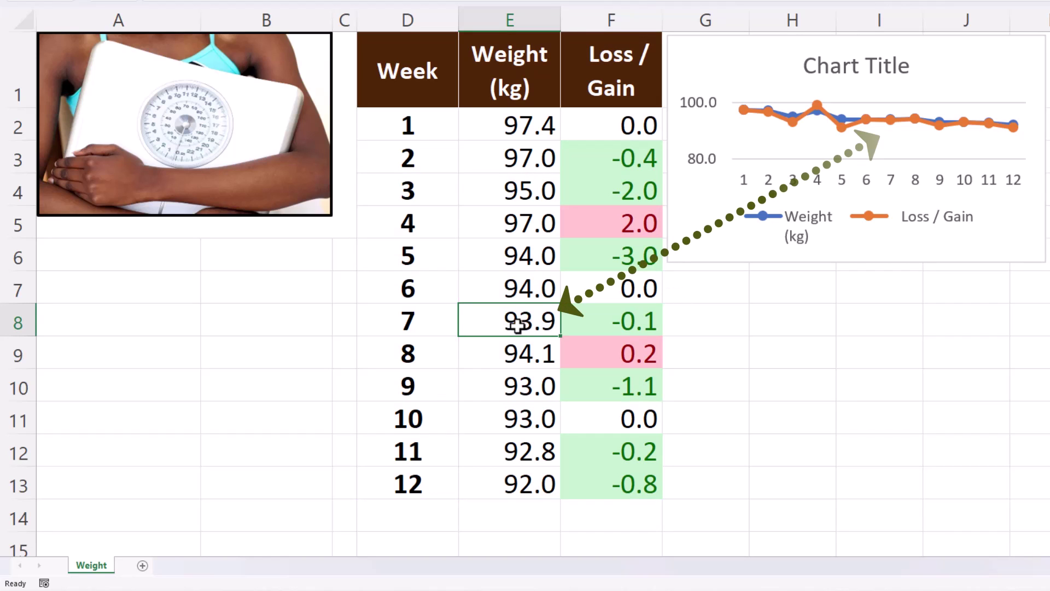
pyautogui.write('92.1')
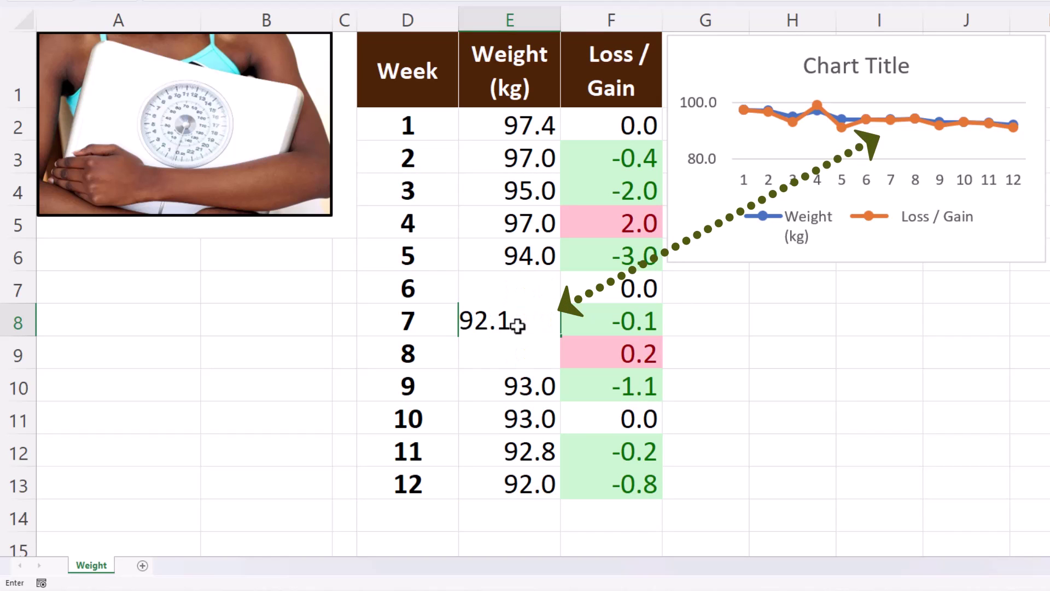
pyautogui.press('Return')
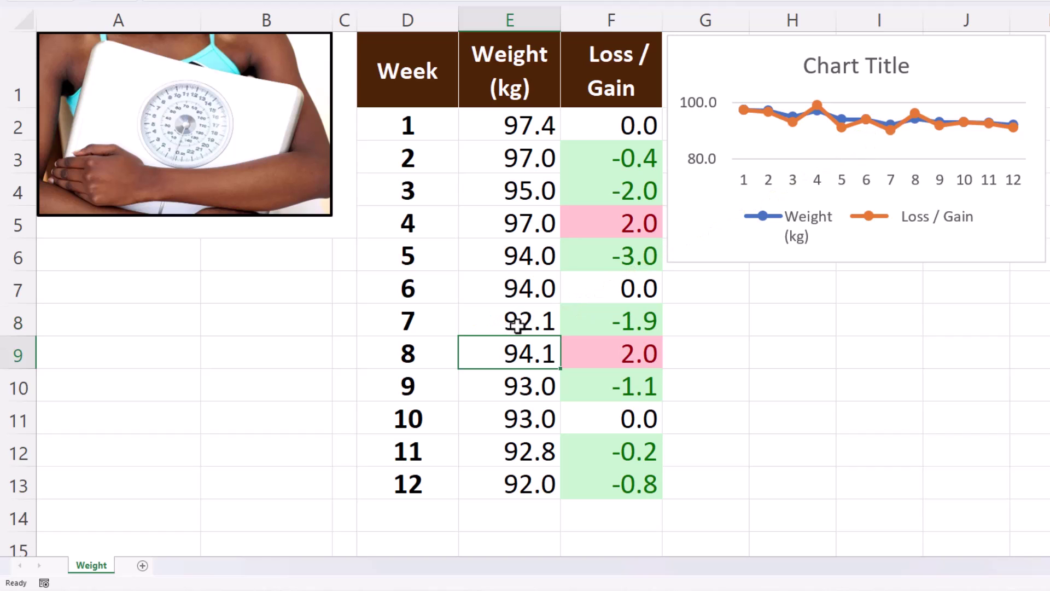
pyautogui.click(516, 418)
pyautogui.write('92')
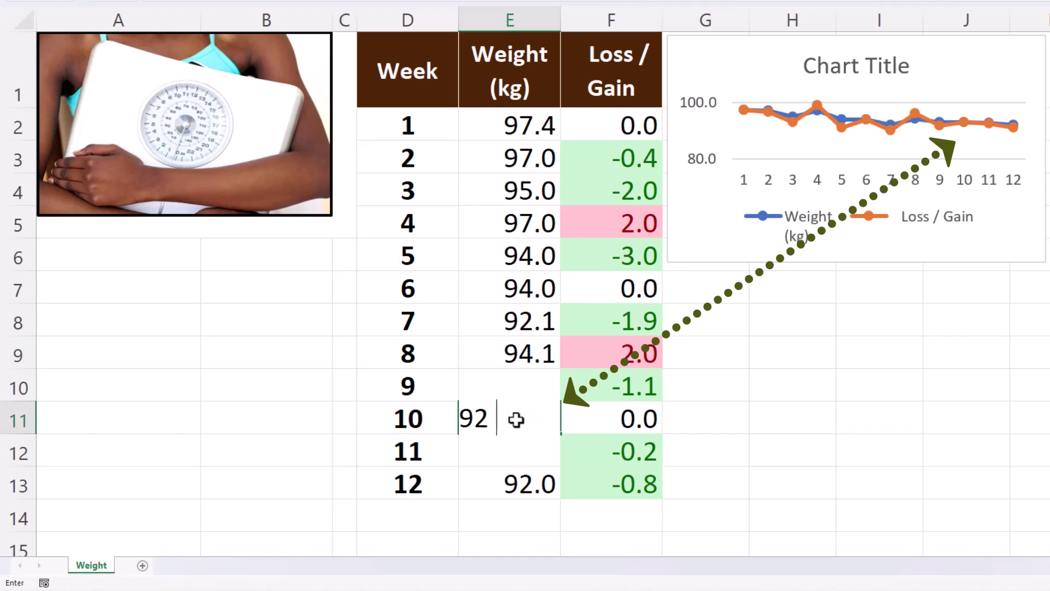
pyautogui.write('.5')
pyautogui.press('Return')
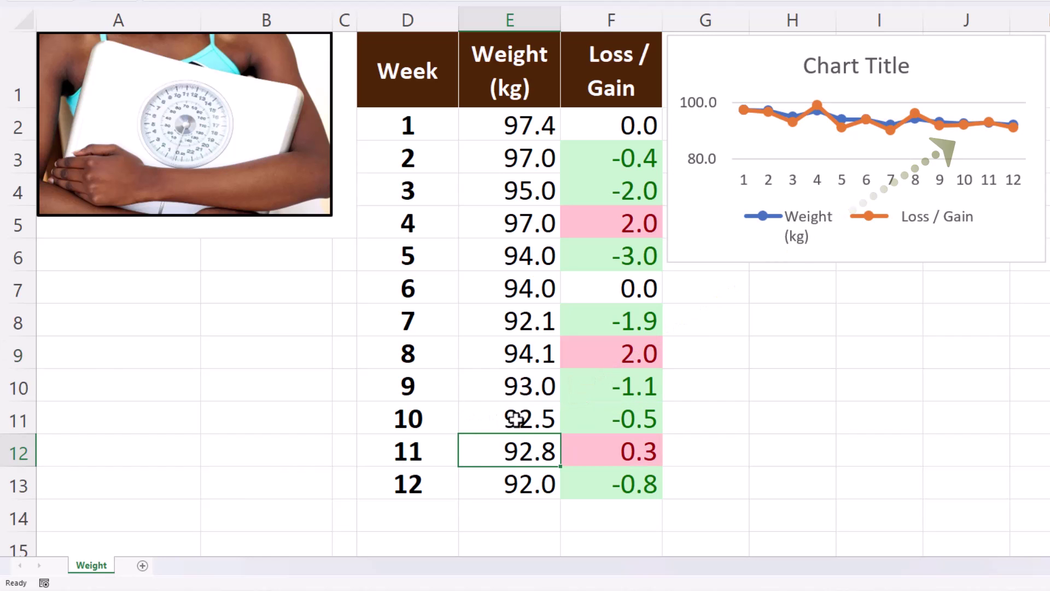